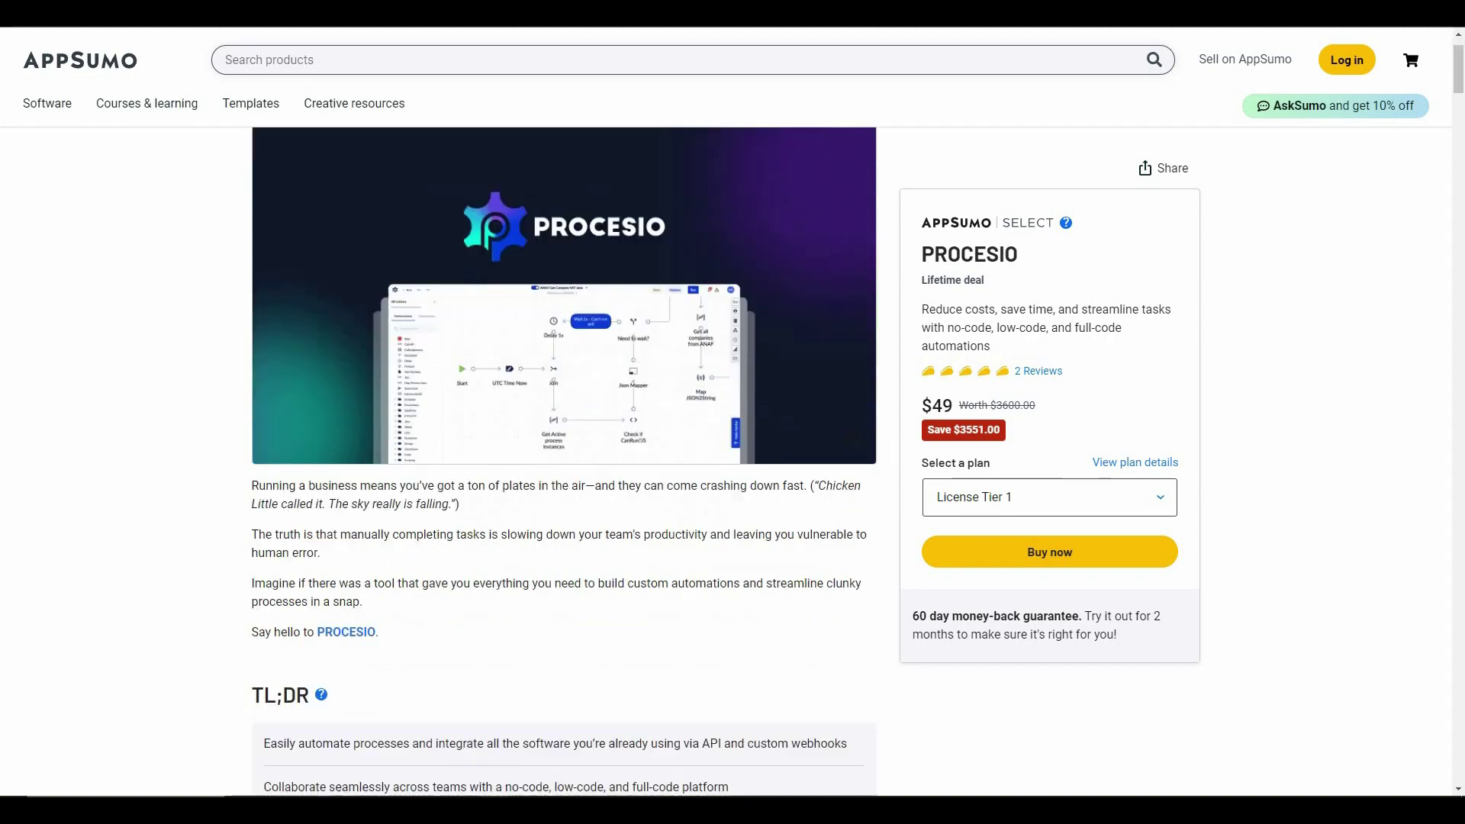
Step: Review the PROCESIO deal on AppSumo, covering the overview, included features, license tier pricing and the list of additional tiers
{"action": "scroll", "coordinate": [464, 379], "scroll_direction": "down", "scroll_amount": 2}
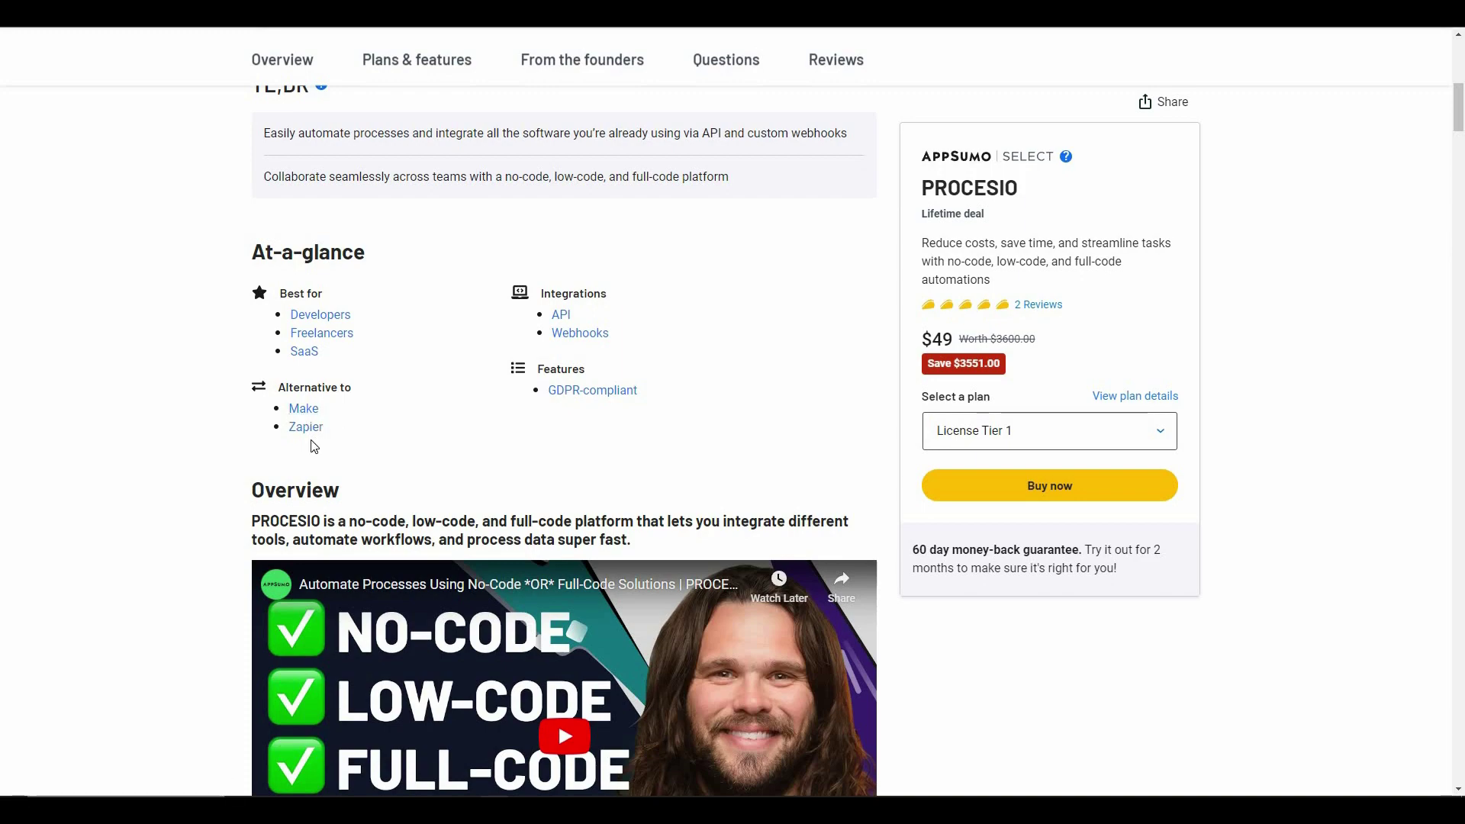
{"action": "scroll", "coordinate": [313, 446], "scroll_direction": "down", "scroll_amount": 20}
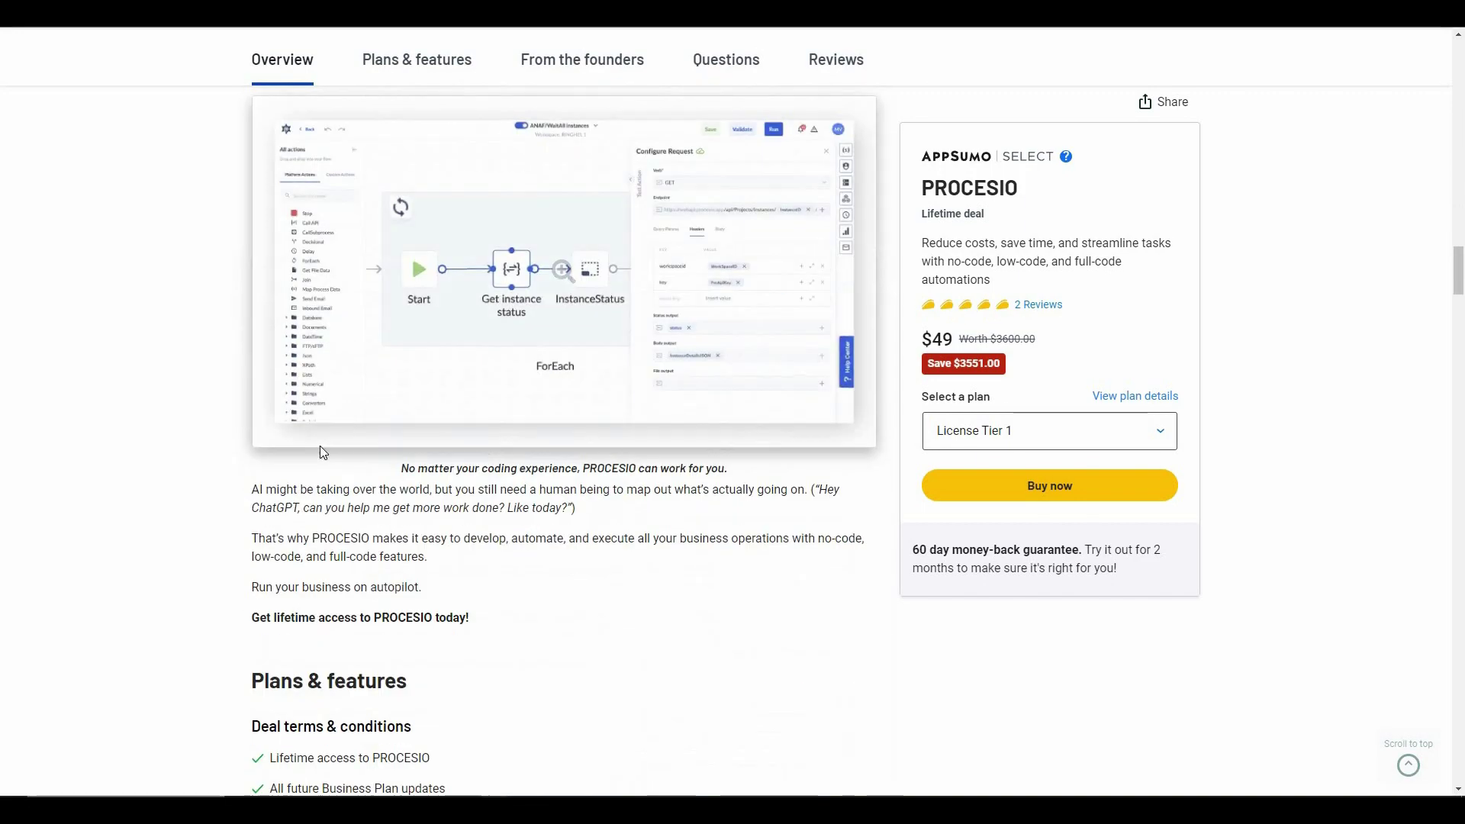
{"action": "scroll", "coordinate": [314, 454], "scroll_direction": "down", "scroll_amount": 10}
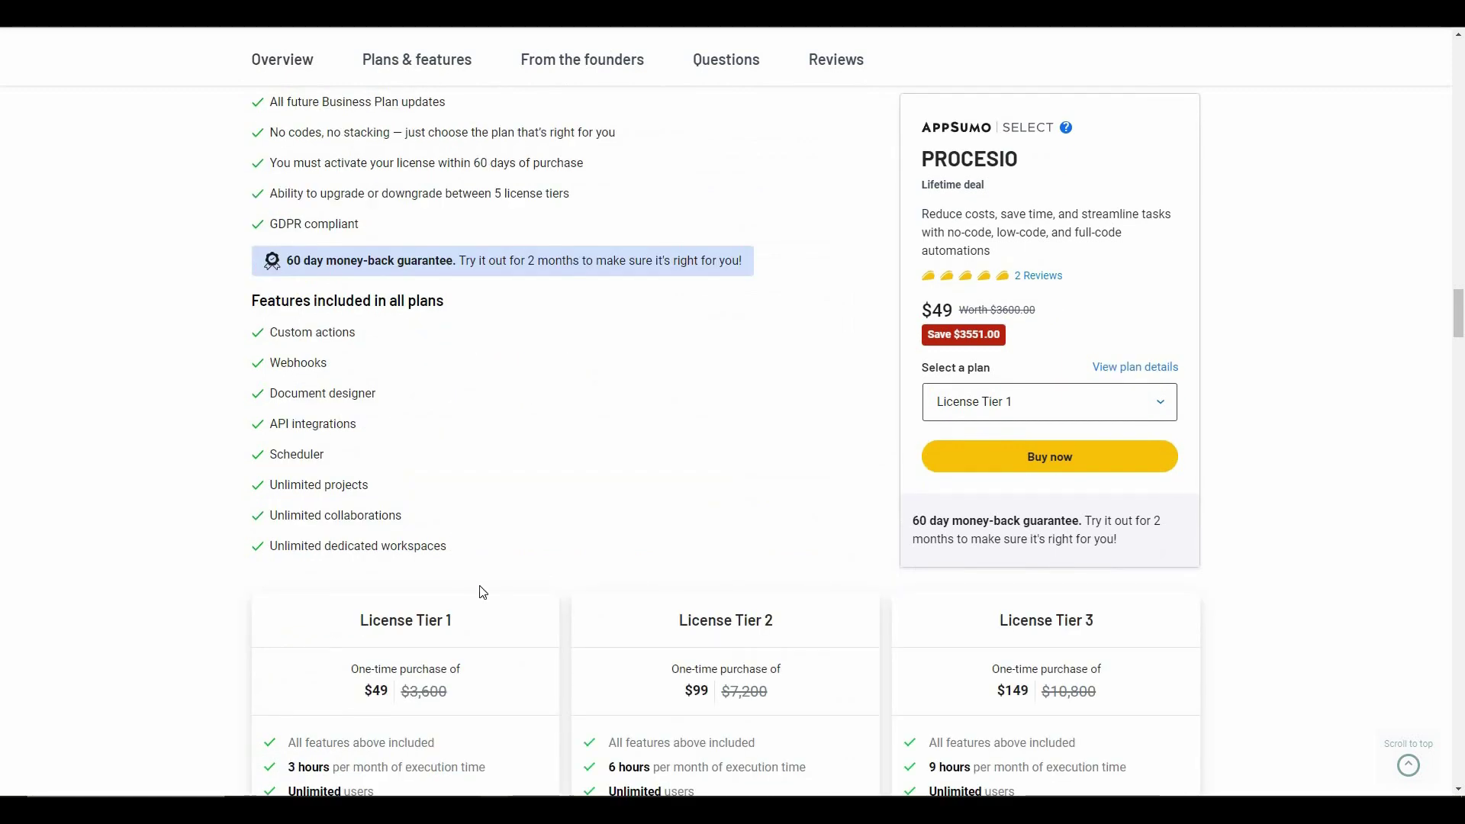
{"action": "scroll", "coordinate": [496, 473], "scroll_direction": "down", "scroll_amount": 4}
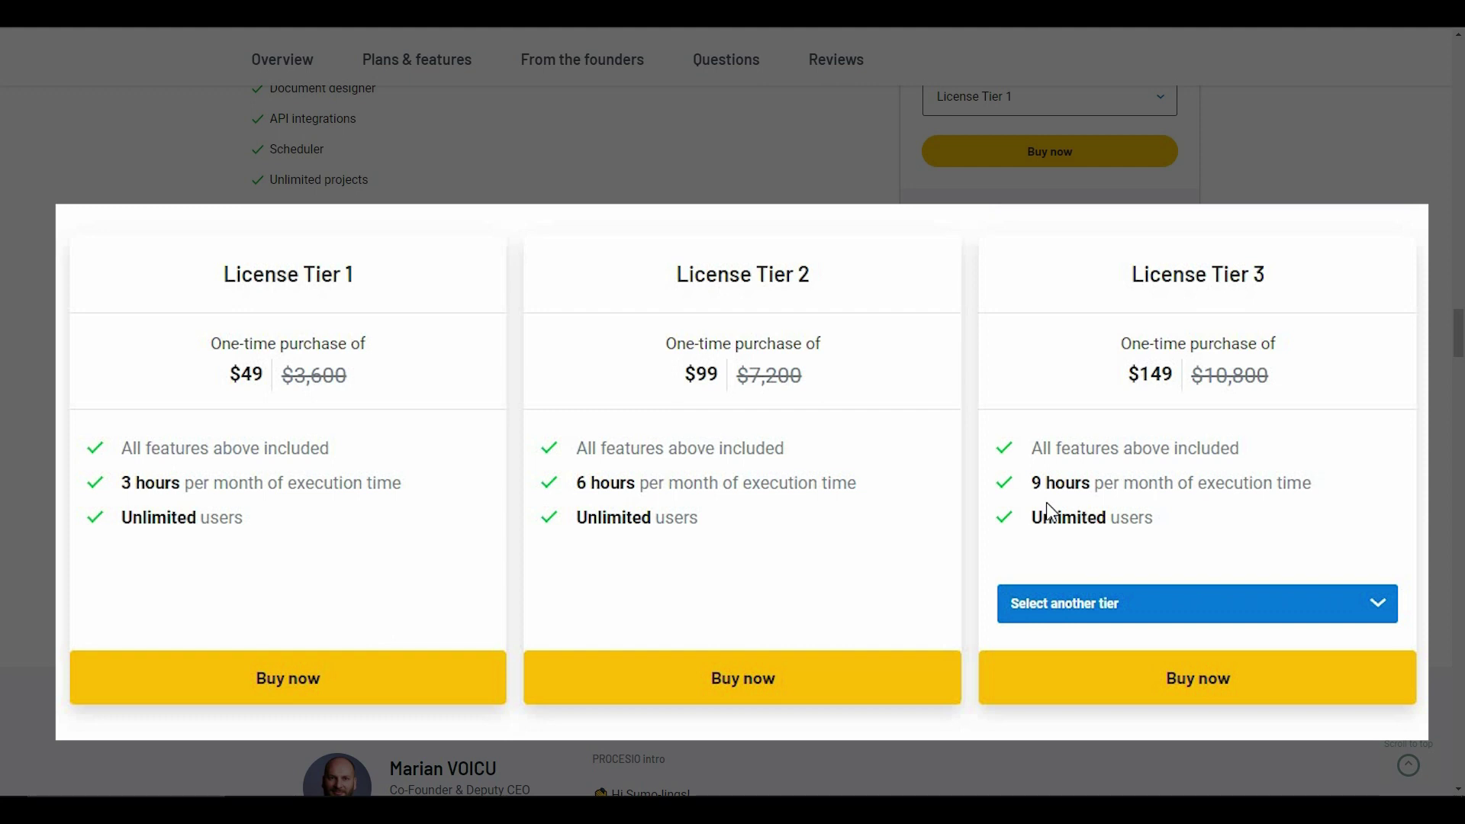
{"action": "left_click", "coordinate": [1130, 613]}
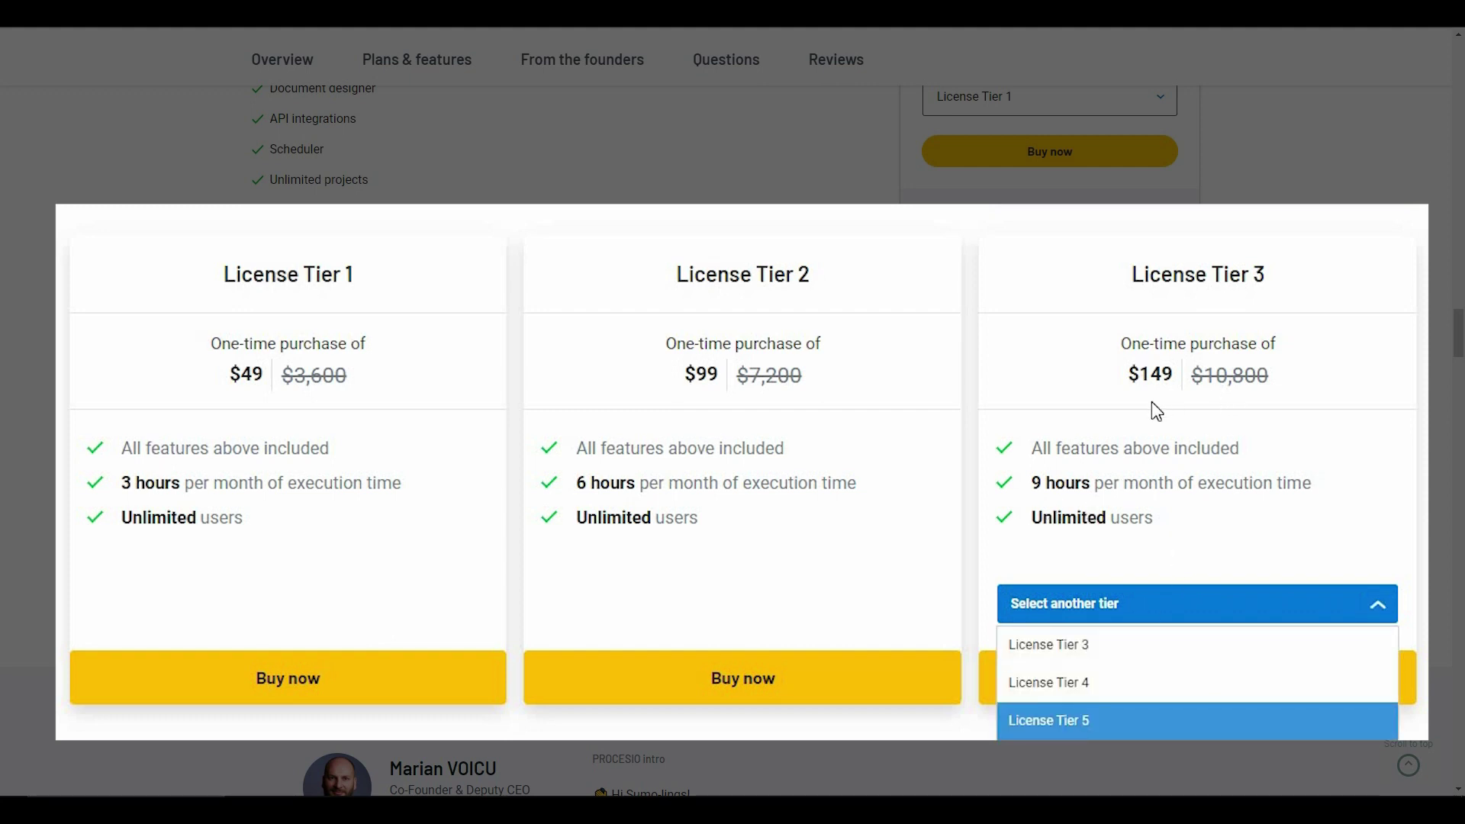
{"action": "key", "text": "Return"}
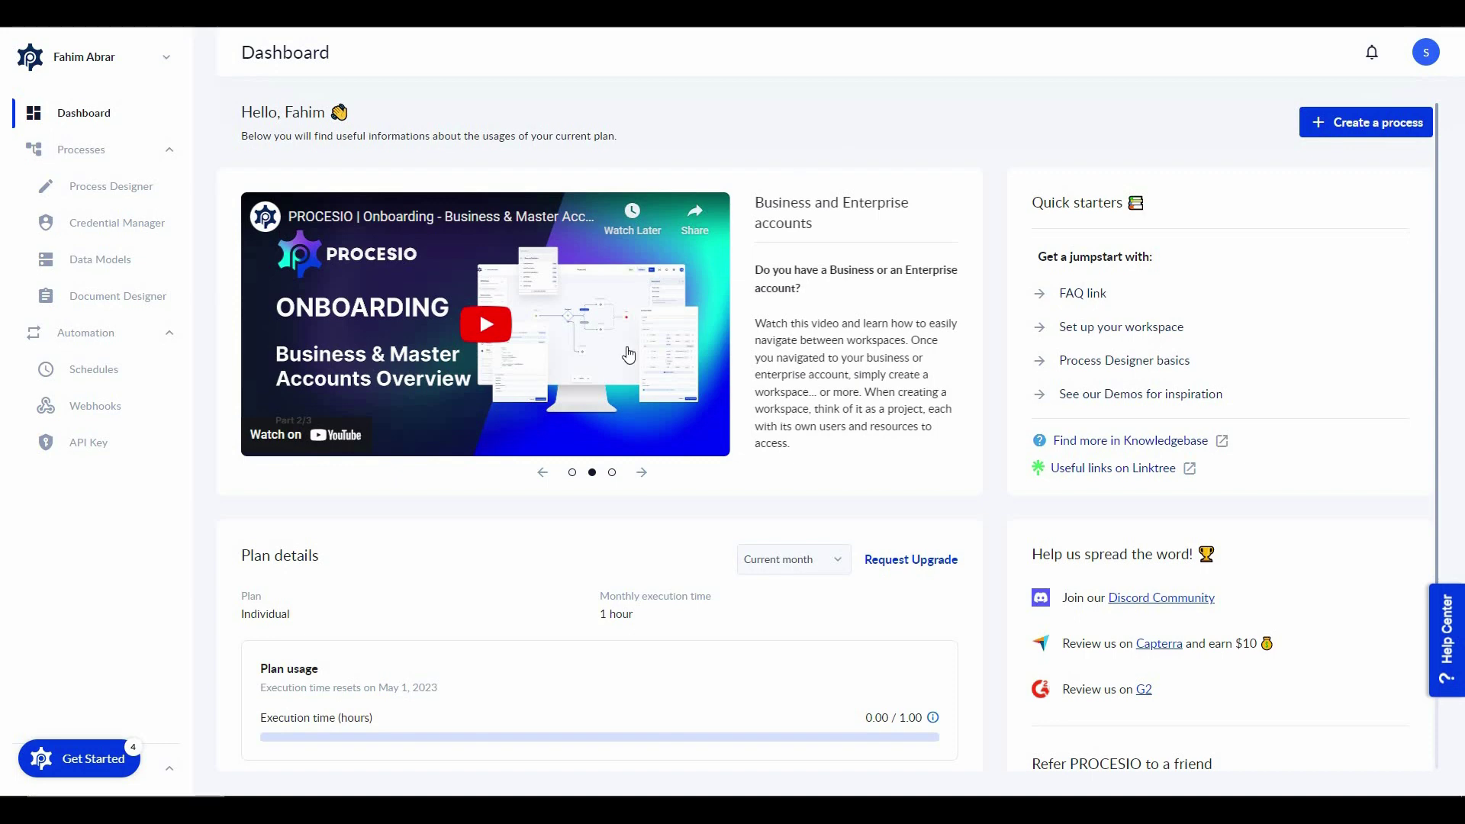
Step: Switch to the PROCESIO dashboard and look over its plan usage and the process and automation pages through to API Key
{"action": "scroll", "coordinate": [305, 501], "scroll_direction": "down", "scroll_amount": 2}
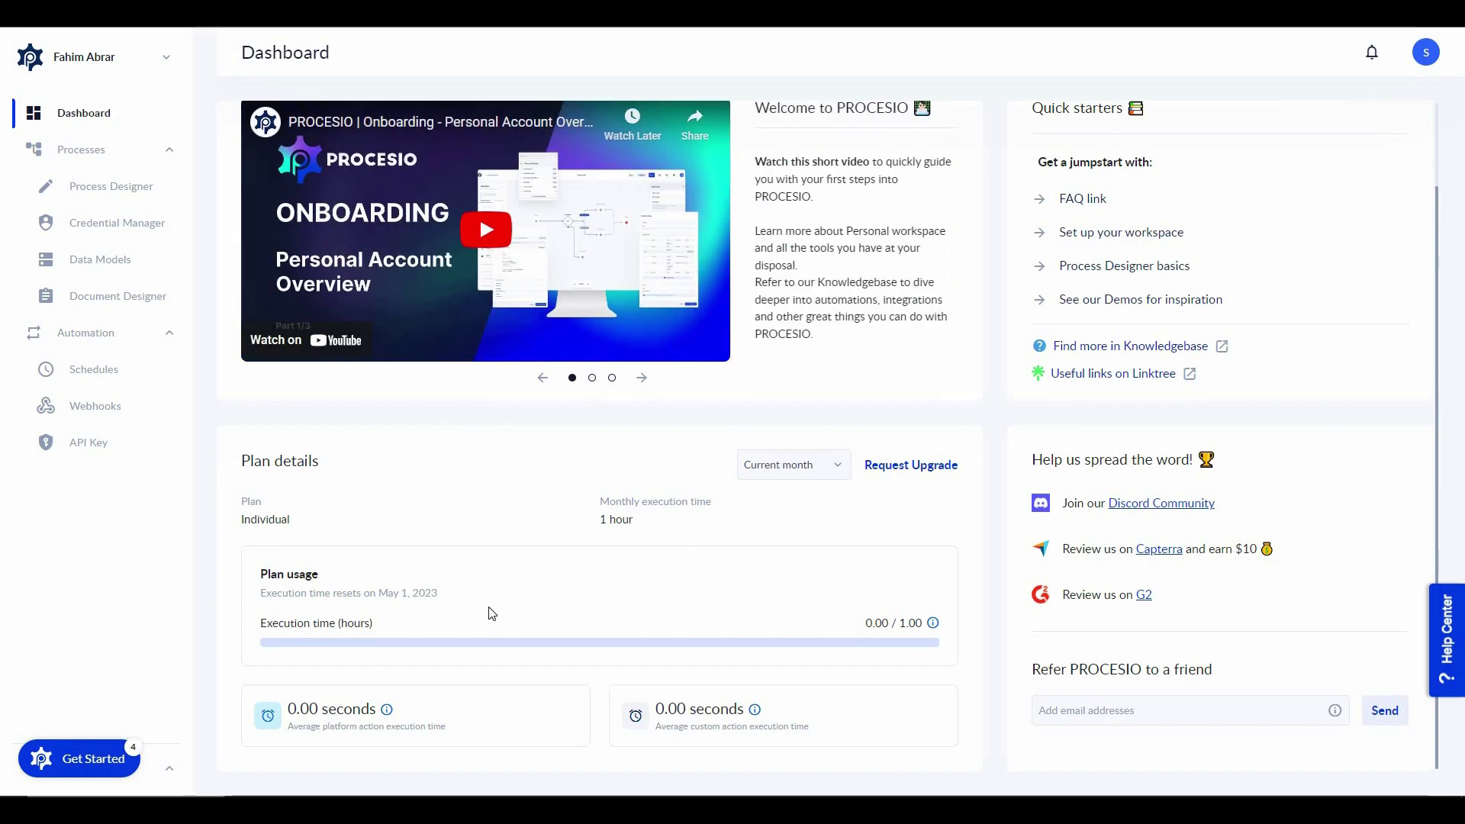
{"action": "scroll", "coordinate": [491, 613], "scroll_direction": "up", "scroll_amount": 2}
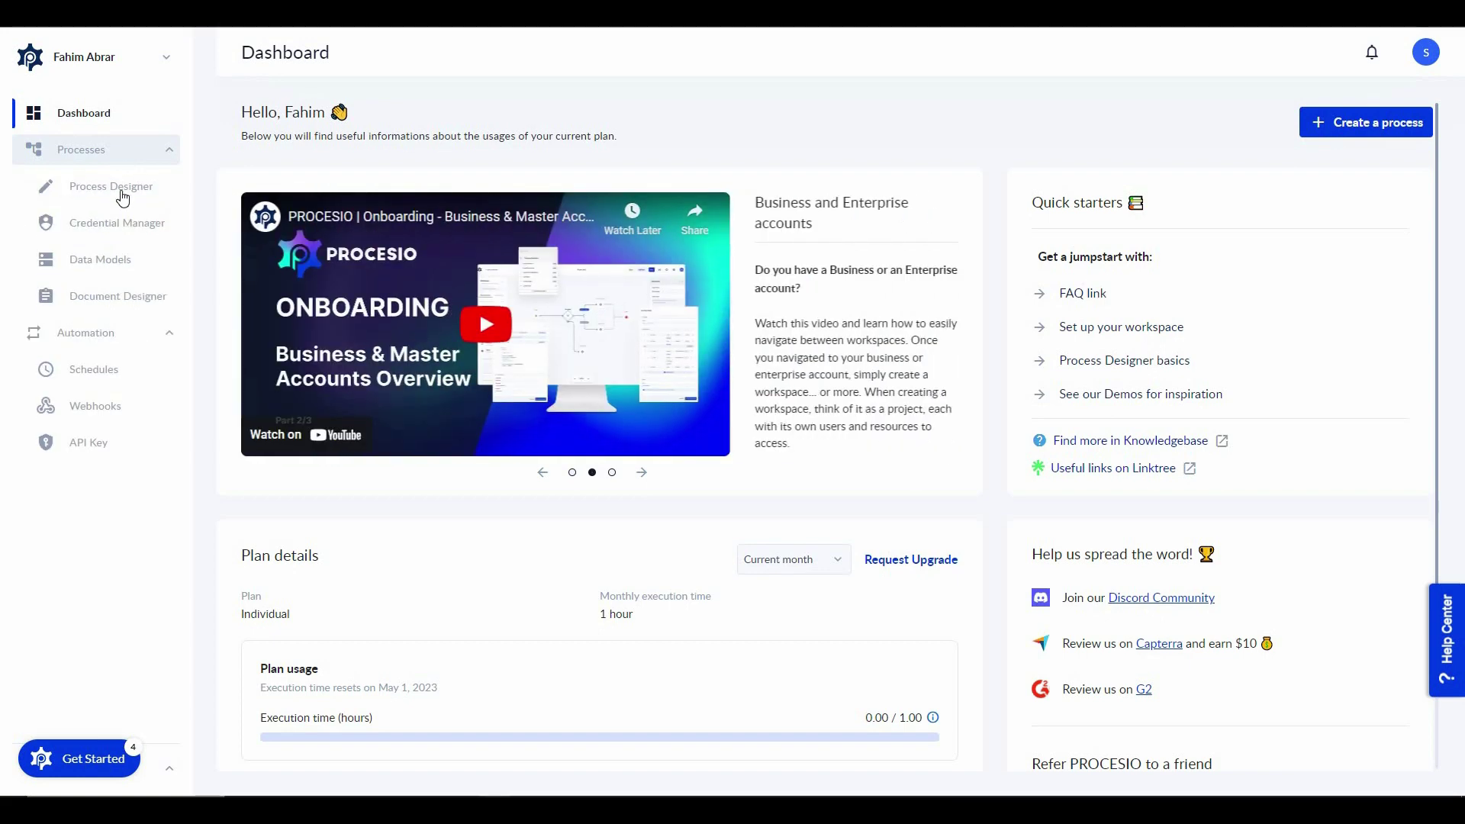
{"action": "left_click", "coordinate": [122, 195]}
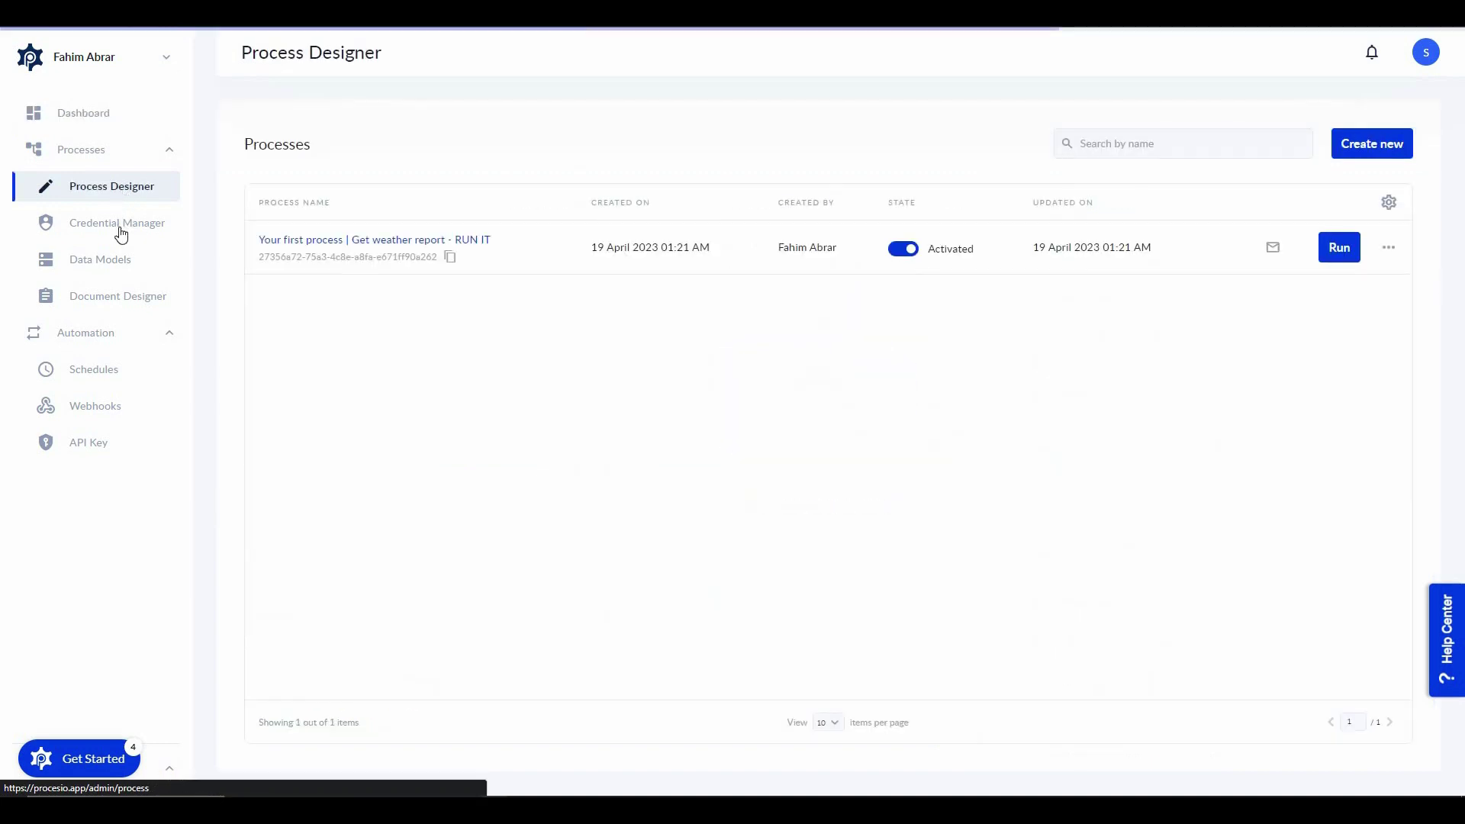
{"action": "left_click", "coordinate": [118, 227]}
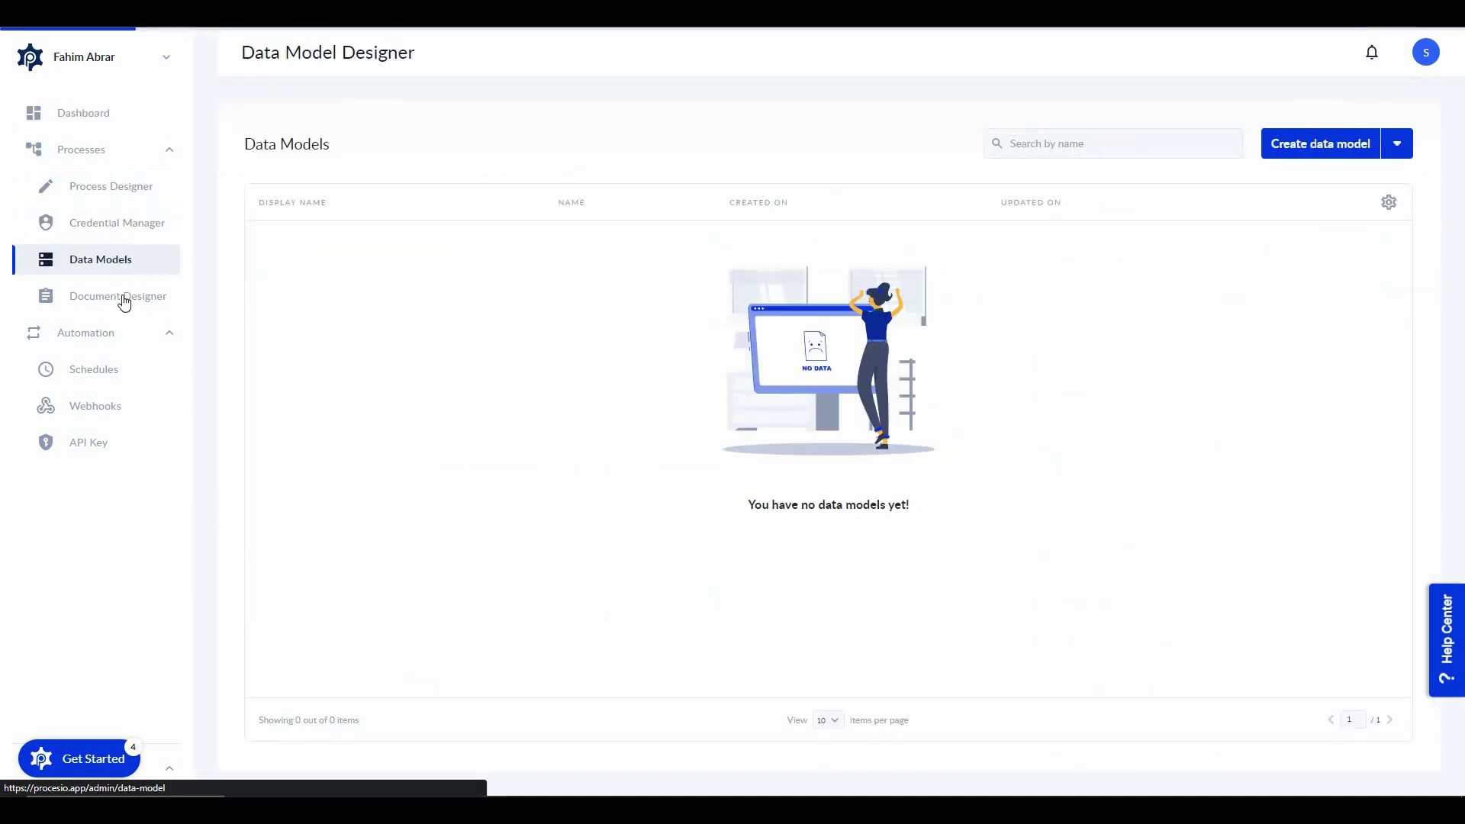
{"action": "left_click", "coordinate": [122, 297]}
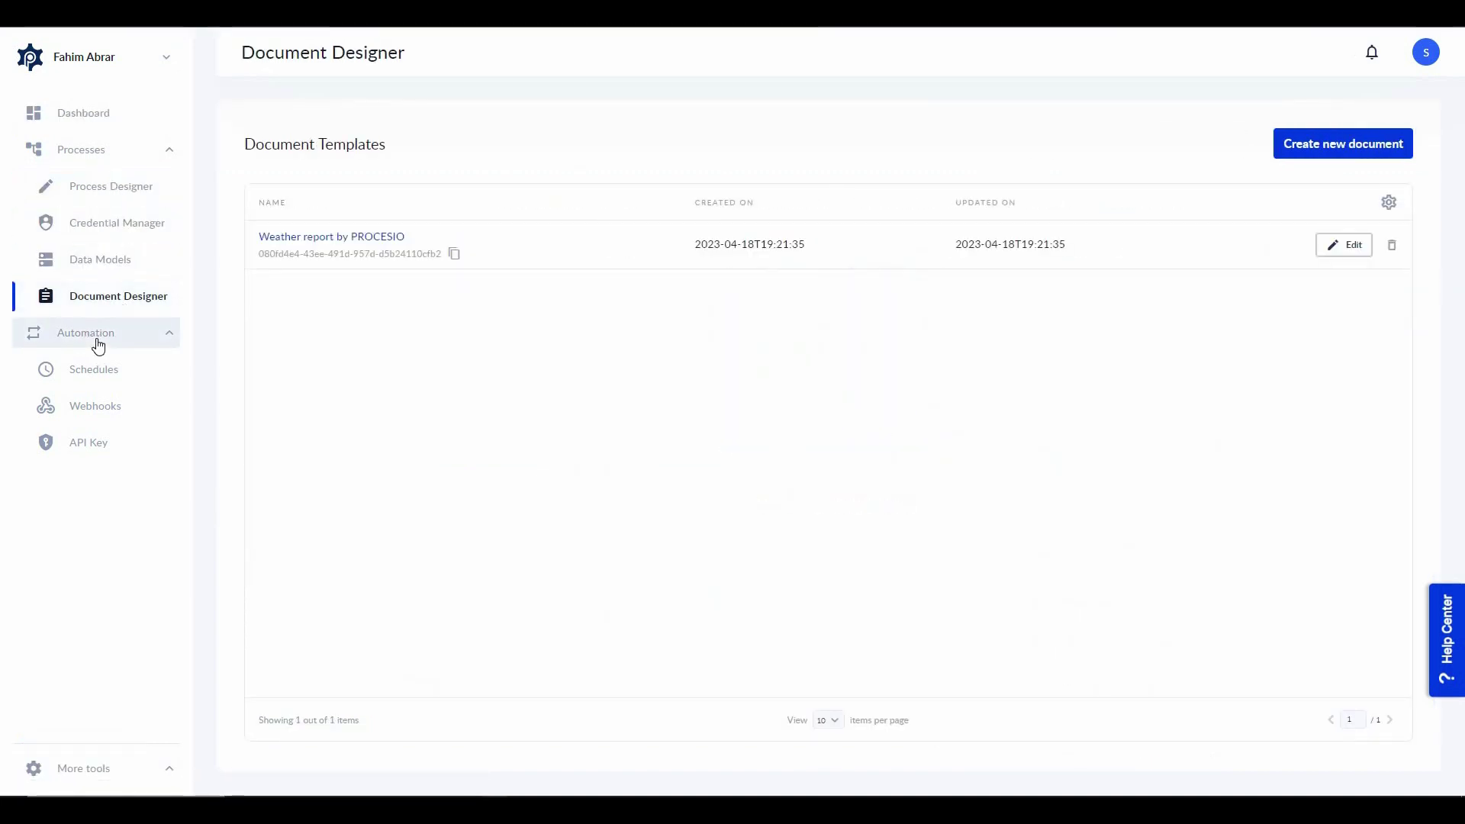
{"action": "left_click", "coordinate": [115, 381]}
{"action": "left_click", "coordinate": [105, 412]}
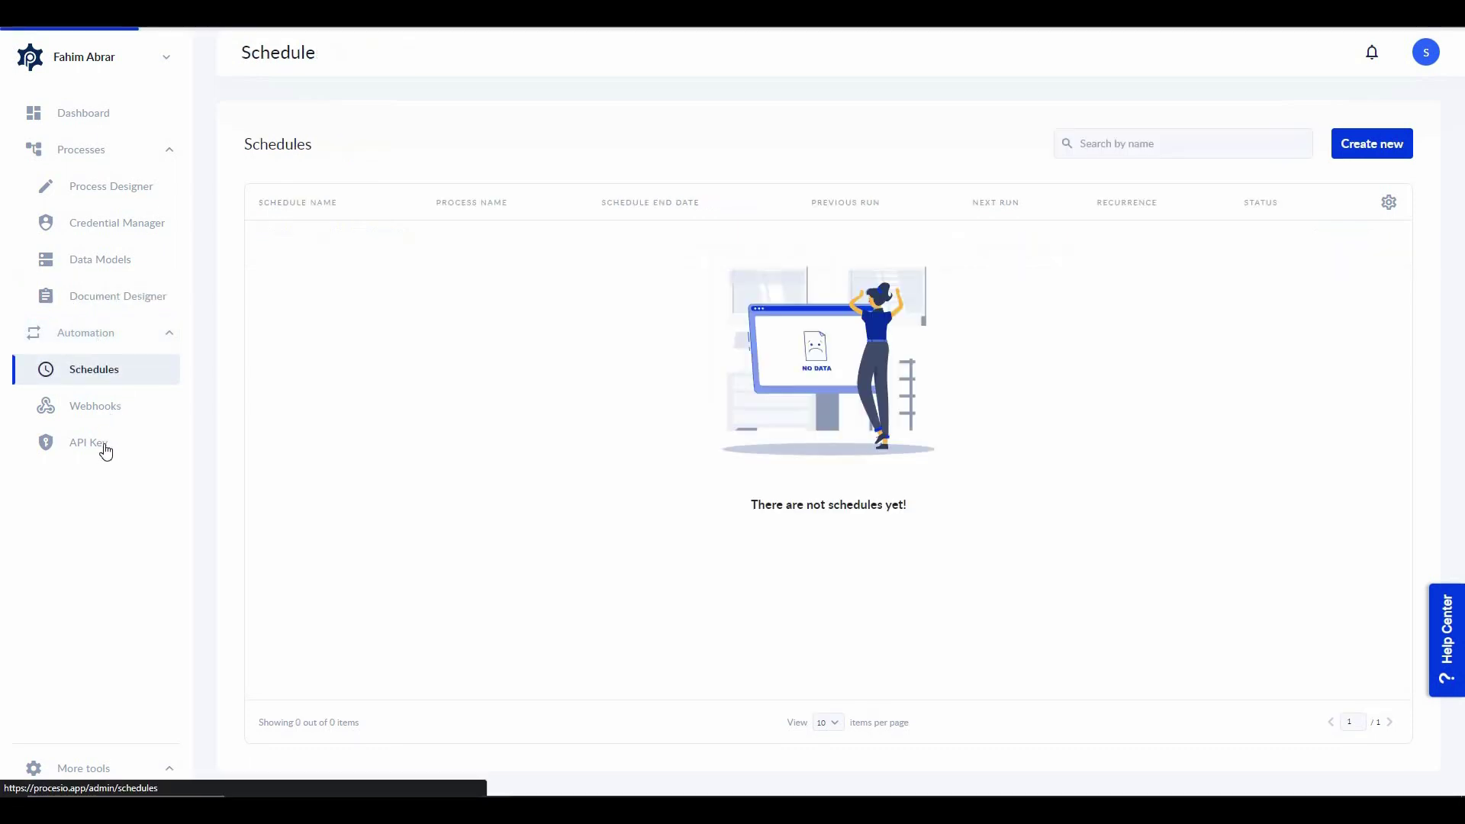
{"action": "left_click", "coordinate": [106, 451]}
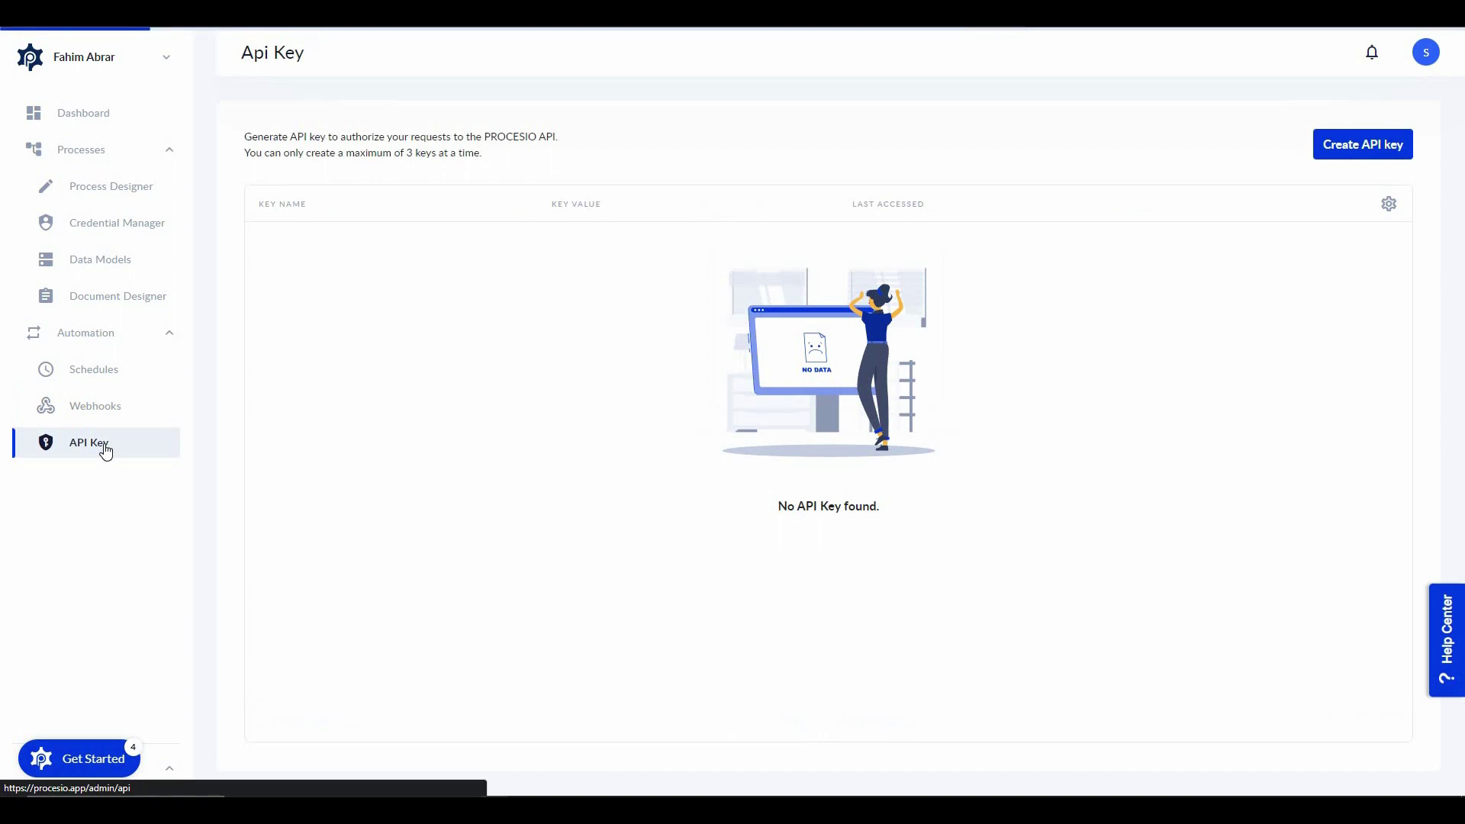
Step: Create a new blank process in the Process Designer and look at its Start and Stop nodes
{"action": "left_click", "coordinate": [147, 191]}
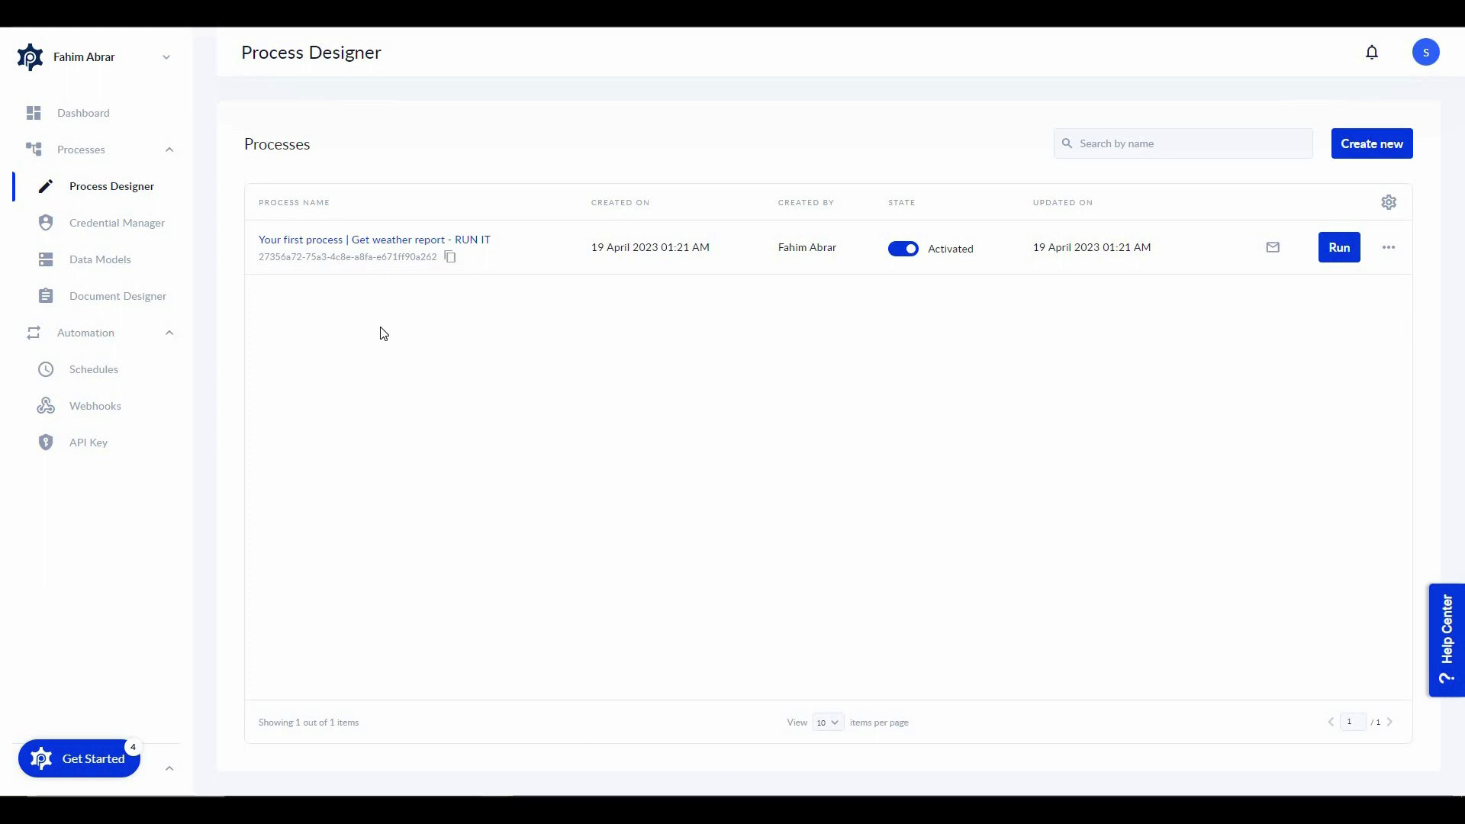
{"action": "left_click", "coordinate": [1367, 150]}
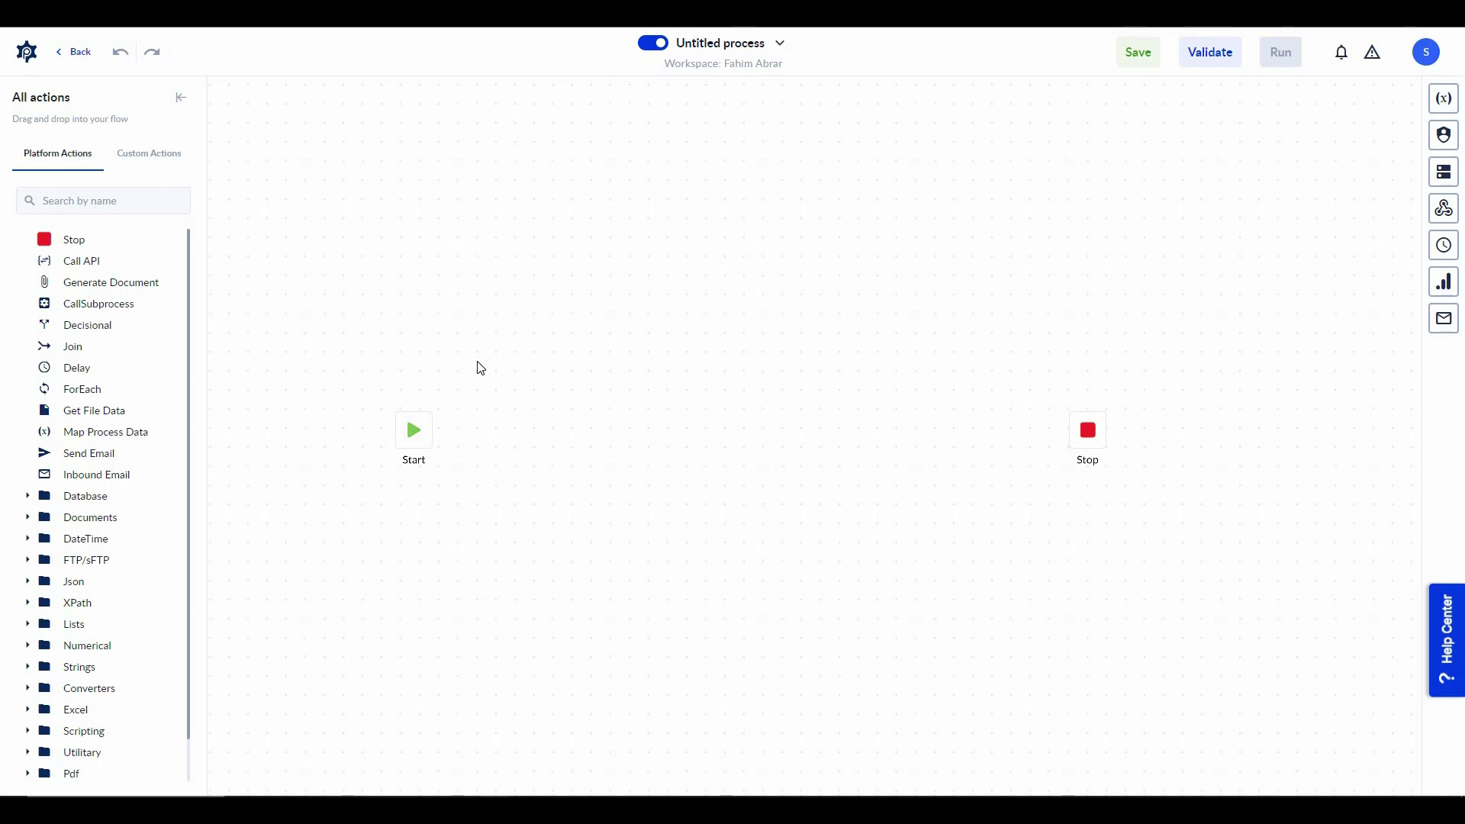
{"action": "left_click", "coordinate": [416, 447]}
{"action": "left_click", "coordinate": [1098, 436]}
{"action": "left_click", "coordinate": [419, 439]}
{"action": "left_click", "coordinate": [1094, 444]}
{"action": "left_click", "coordinate": [423, 445]}
{"action": "left_click", "coordinate": [1084, 439]}
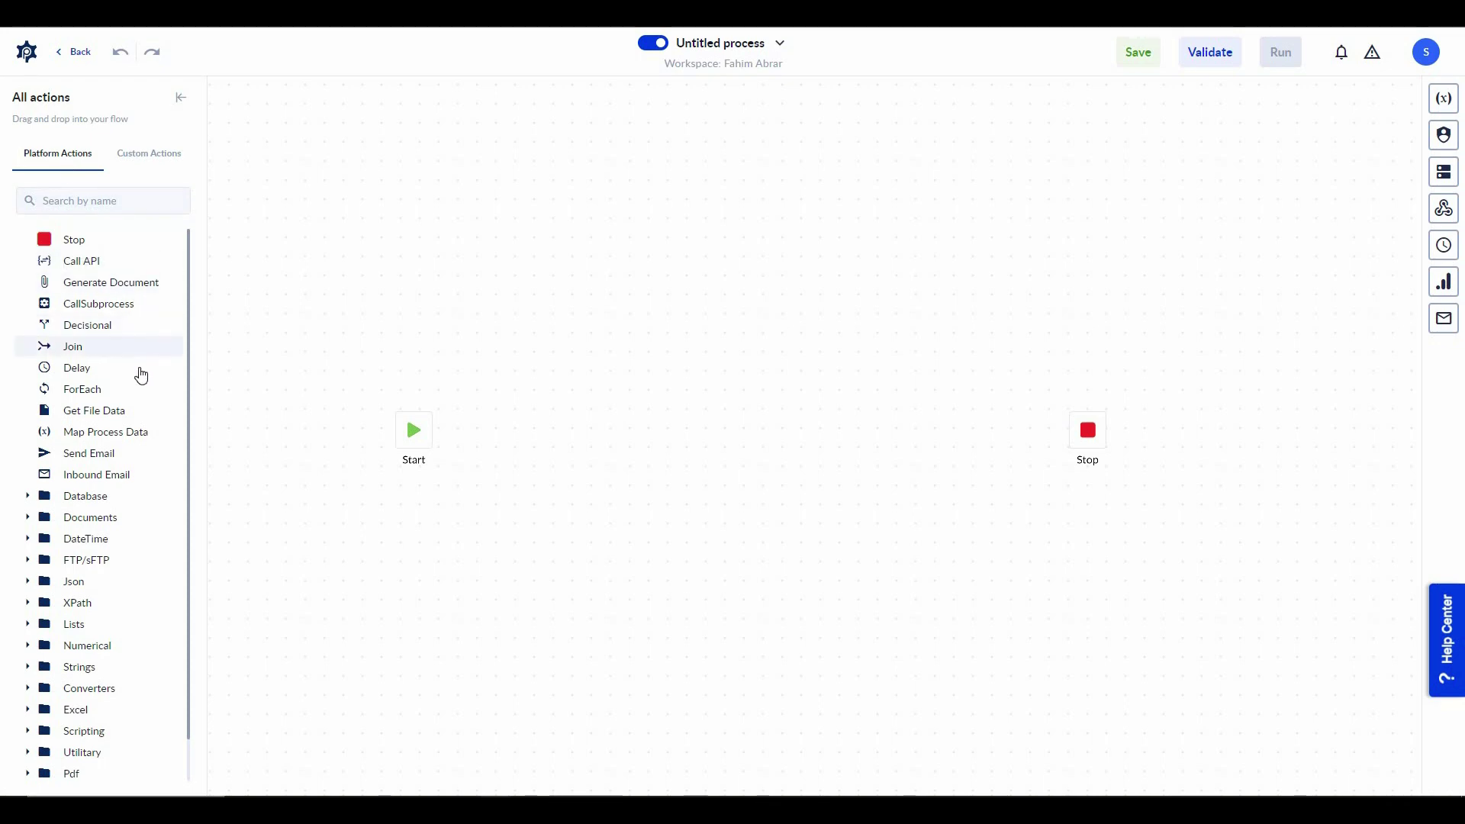
Step: Look through the platform actions, including the SQL actions under Database and the file actions under Documents
{"action": "scroll", "coordinate": [140, 373], "scroll_direction": "down", "scroll_amount": 1}
{"action": "scroll", "coordinate": [140, 373], "scroll_direction": "up", "scroll_amount": 1}
{"action": "scroll", "coordinate": [150, 478], "scroll_direction": "down", "scroll_amount": 1}
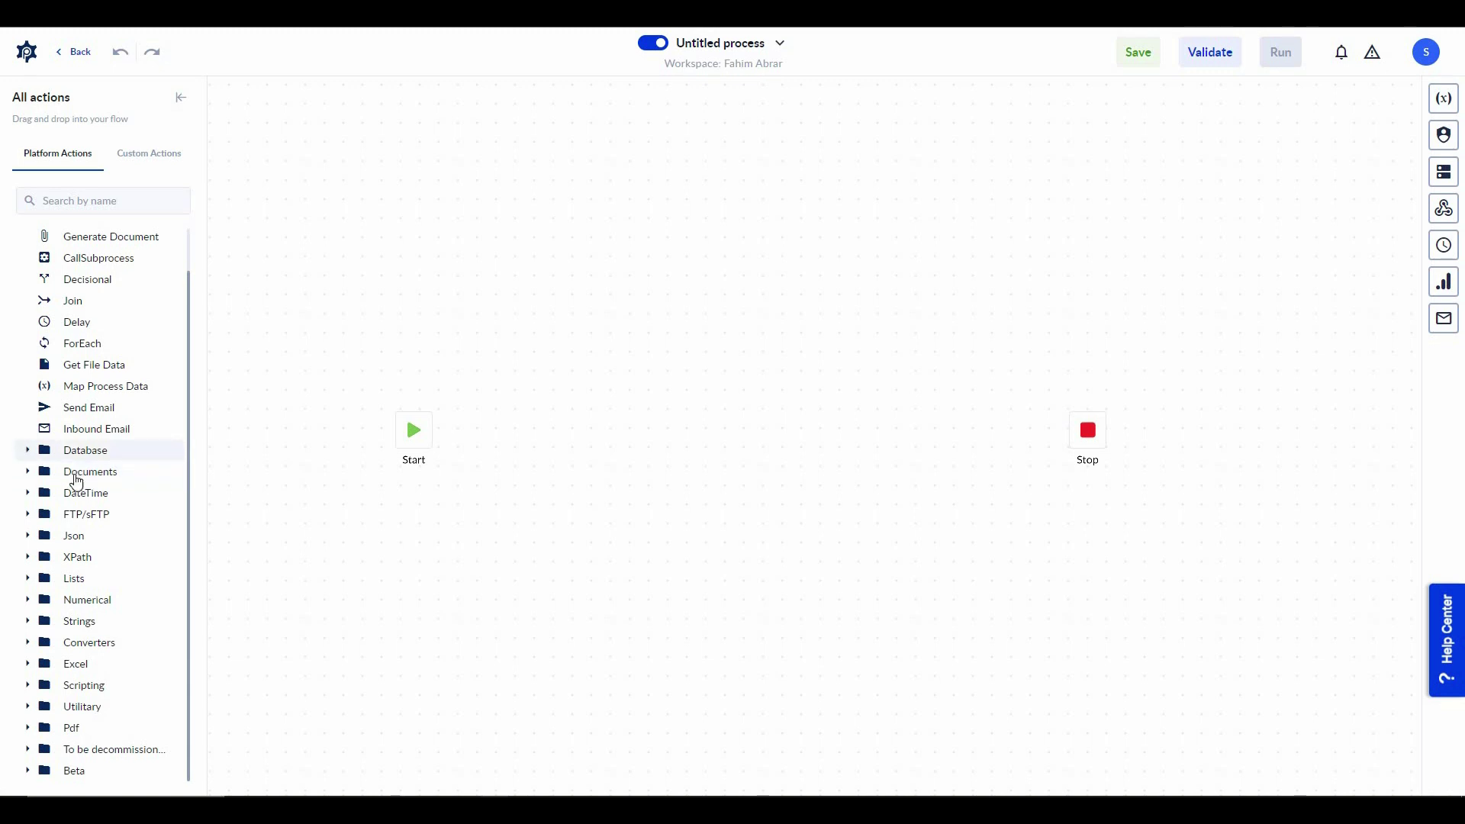
{"action": "left_click", "coordinate": [28, 452]}
{"action": "left_click", "coordinate": [36, 475]}
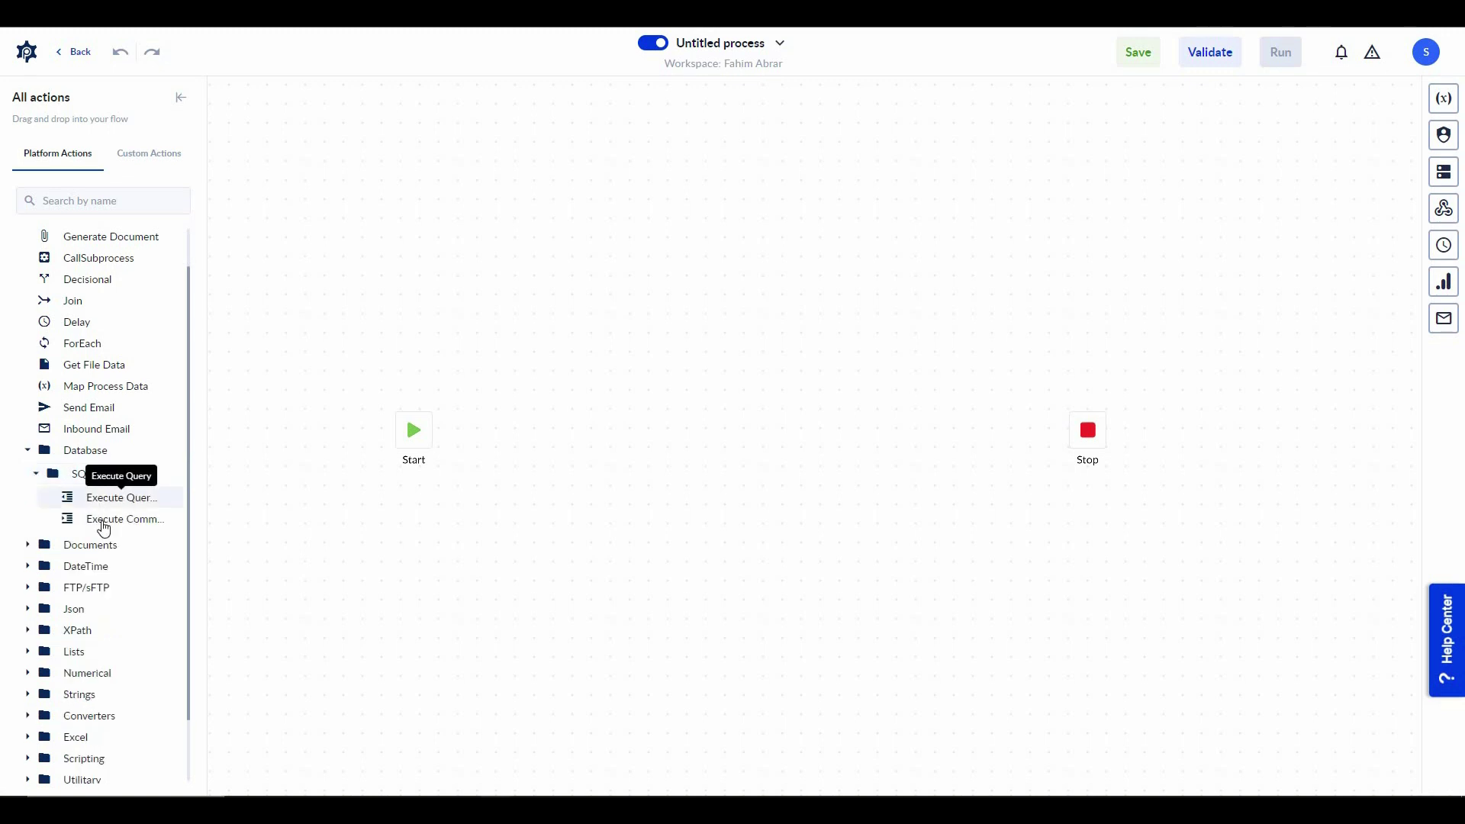
{"action": "left_click", "coordinate": [27, 451]}
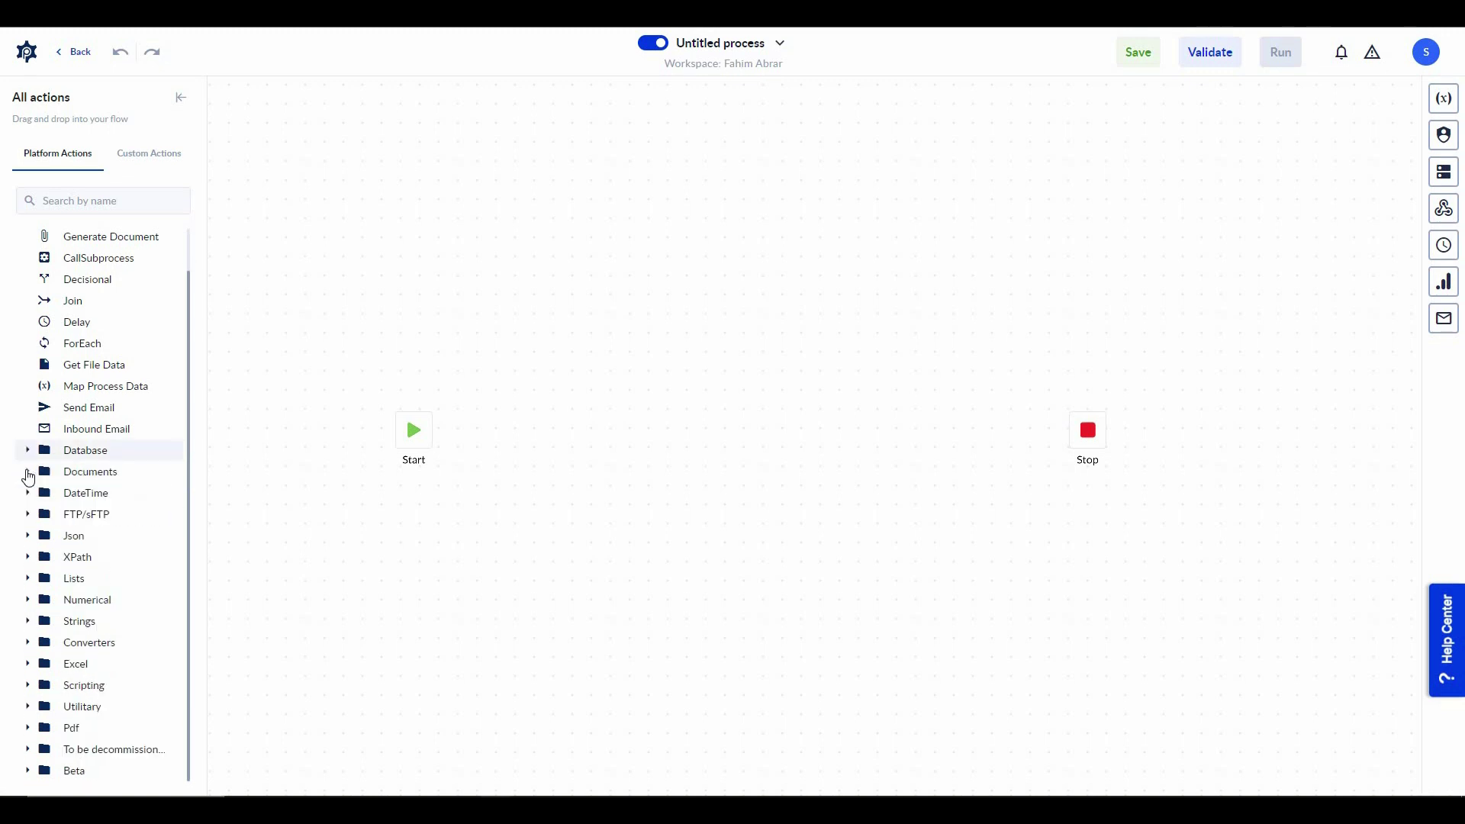
{"action": "left_click", "coordinate": [28, 473]}
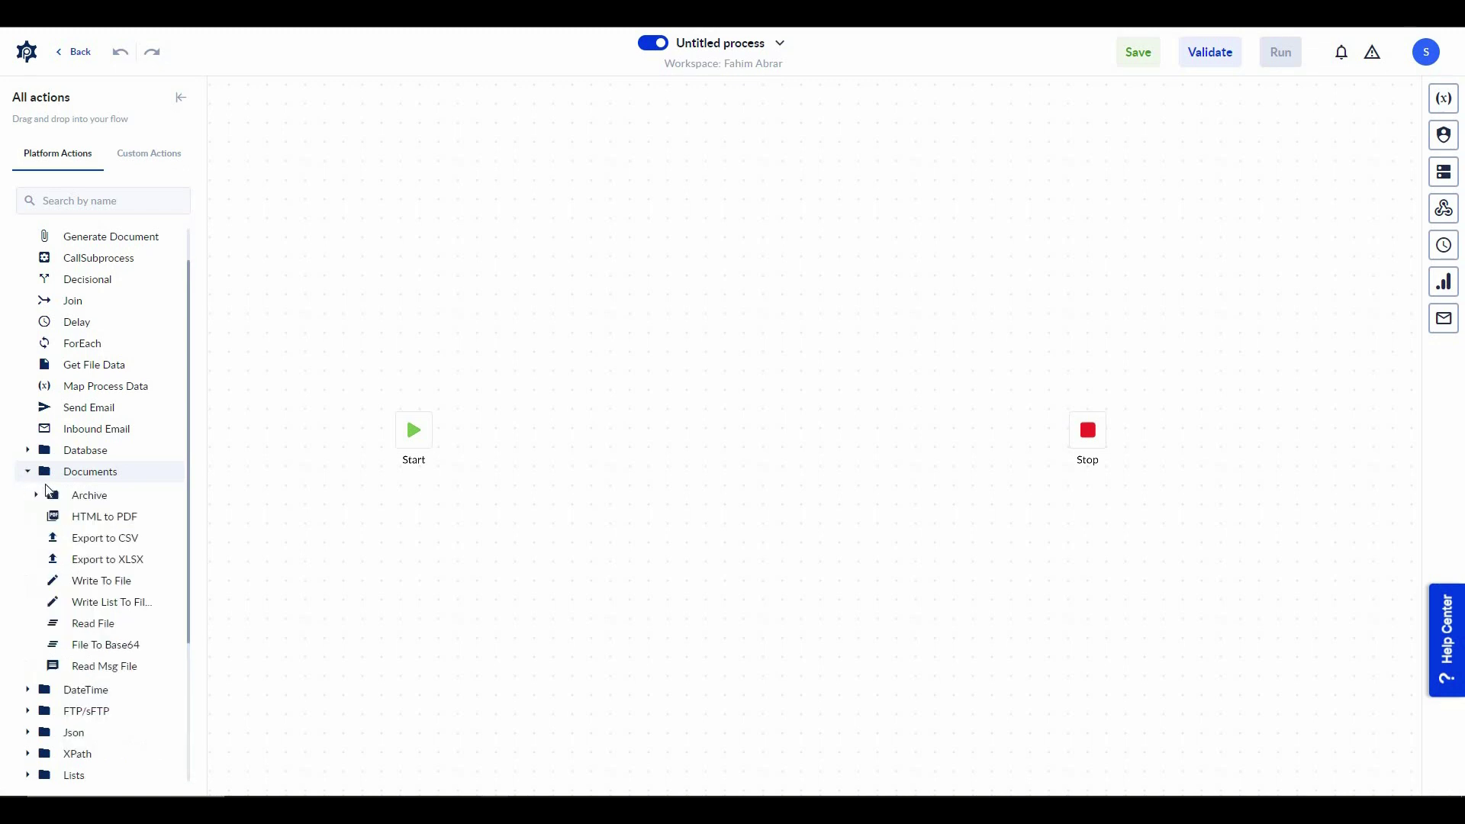
{"action": "scroll", "coordinate": [165, 450], "scroll_direction": "down", "scroll_amount": 1}
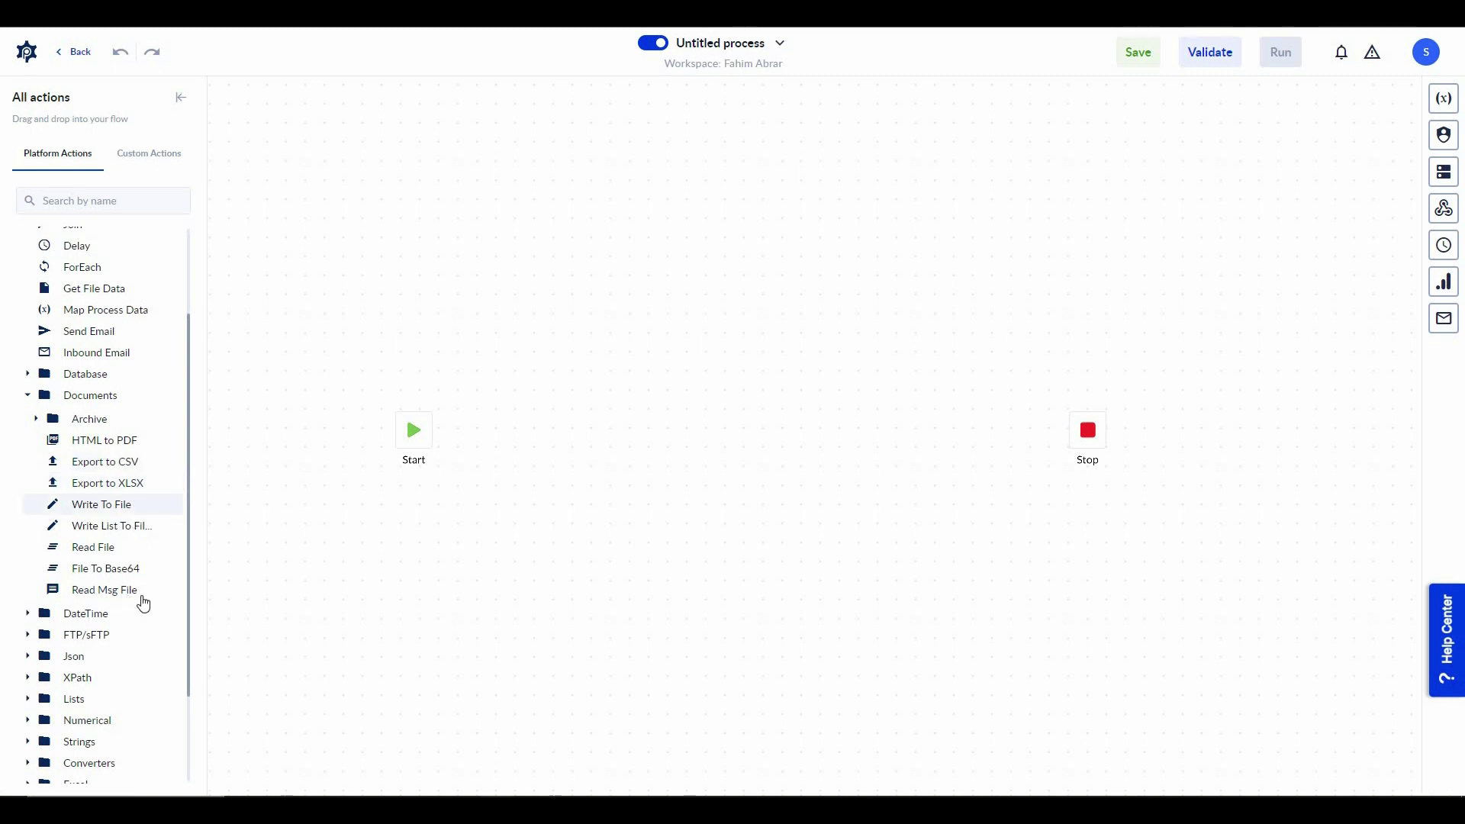
Step: Look over the remaining platform action categories, checking DateTime and FTP/sFTP, and return to the start of the list
{"action": "scroll", "coordinate": [134, 524], "scroll_direction": "down", "scroll_amount": 2}
{"action": "left_click", "coordinate": [28, 494]}
{"action": "left_click", "coordinate": [28, 498]}
{"action": "left_click", "coordinate": [29, 515]}
{"action": "left_click", "coordinate": [29, 516]}
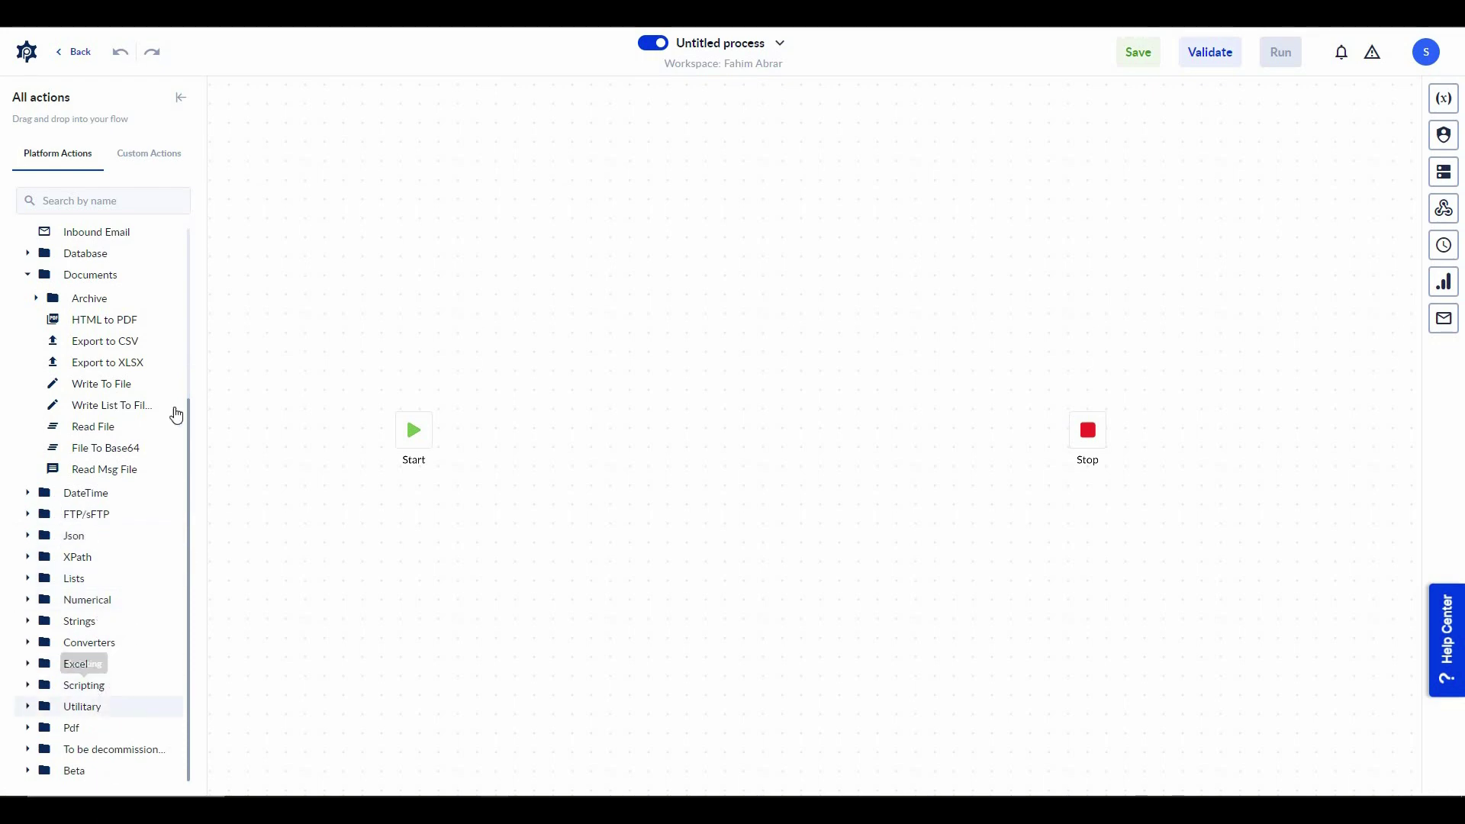
{"action": "scroll", "coordinate": [173, 411], "scroll_direction": "up", "scroll_amount": 4}
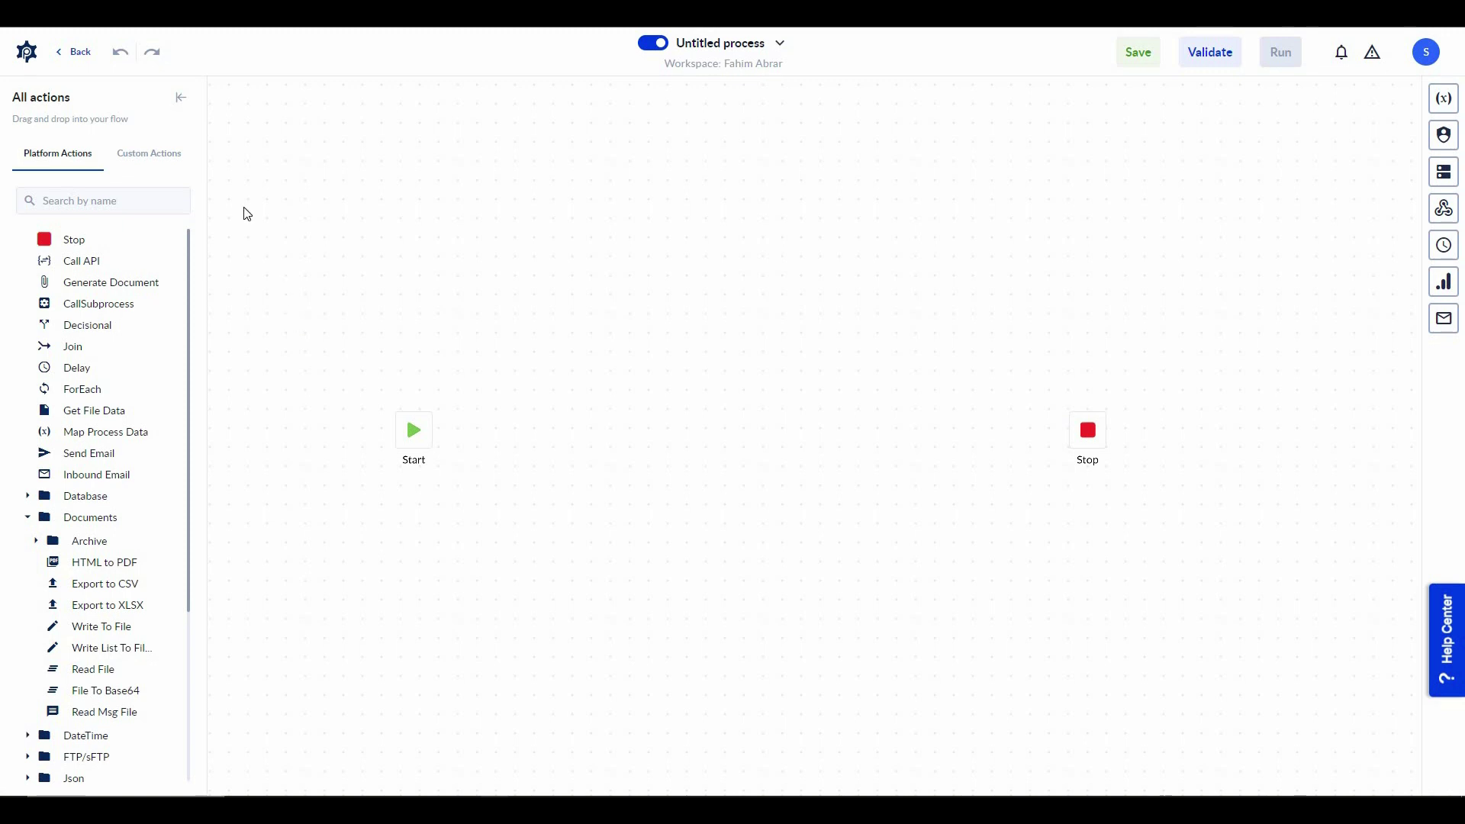
Step: Open the form for creating a custom action and look through the platform actions beside it
{"action": "left_click", "coordinate": [145, 162]}
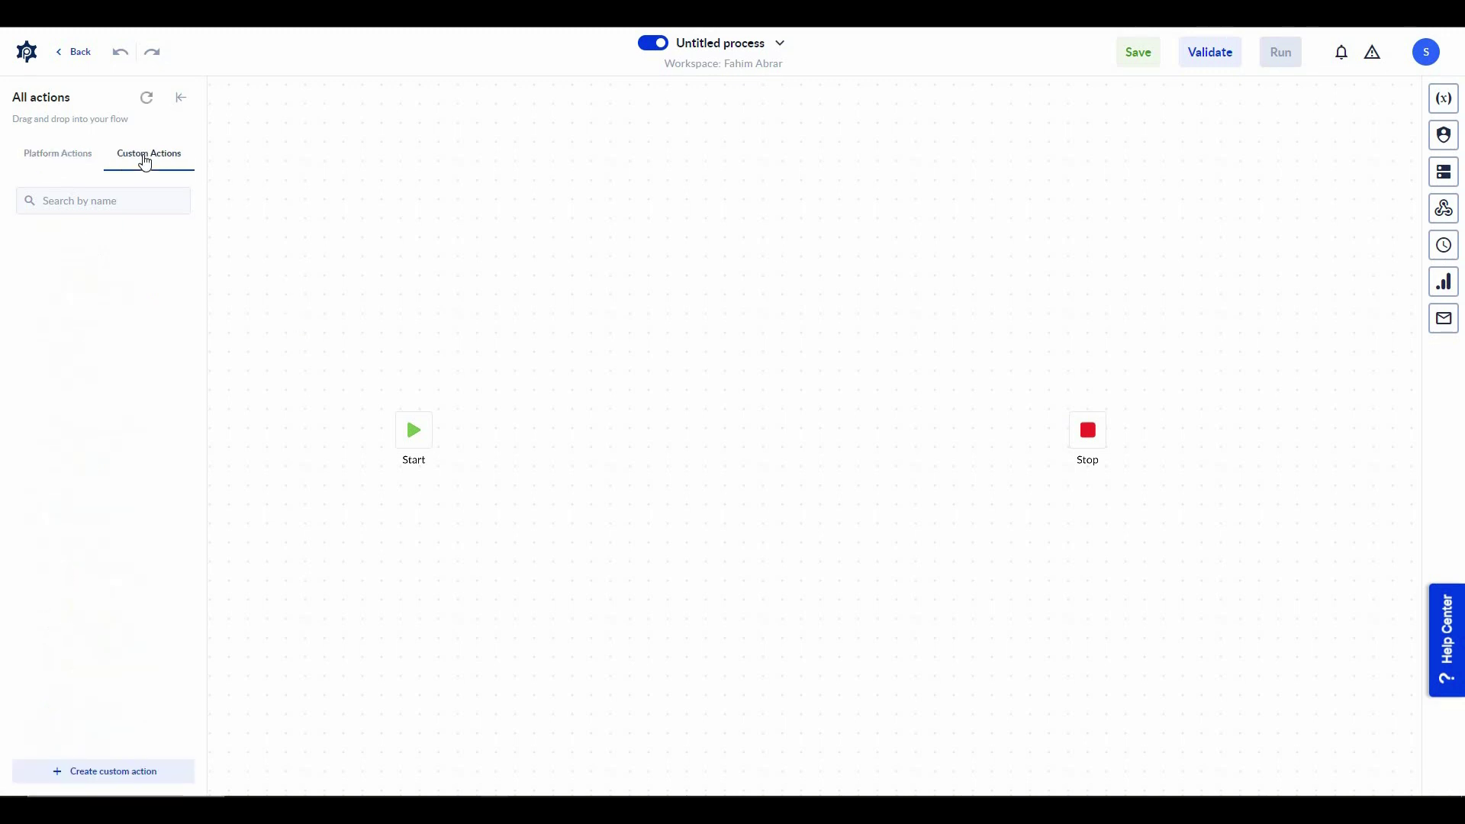
{"action": "left_click", "coordinate": [138, 773]}
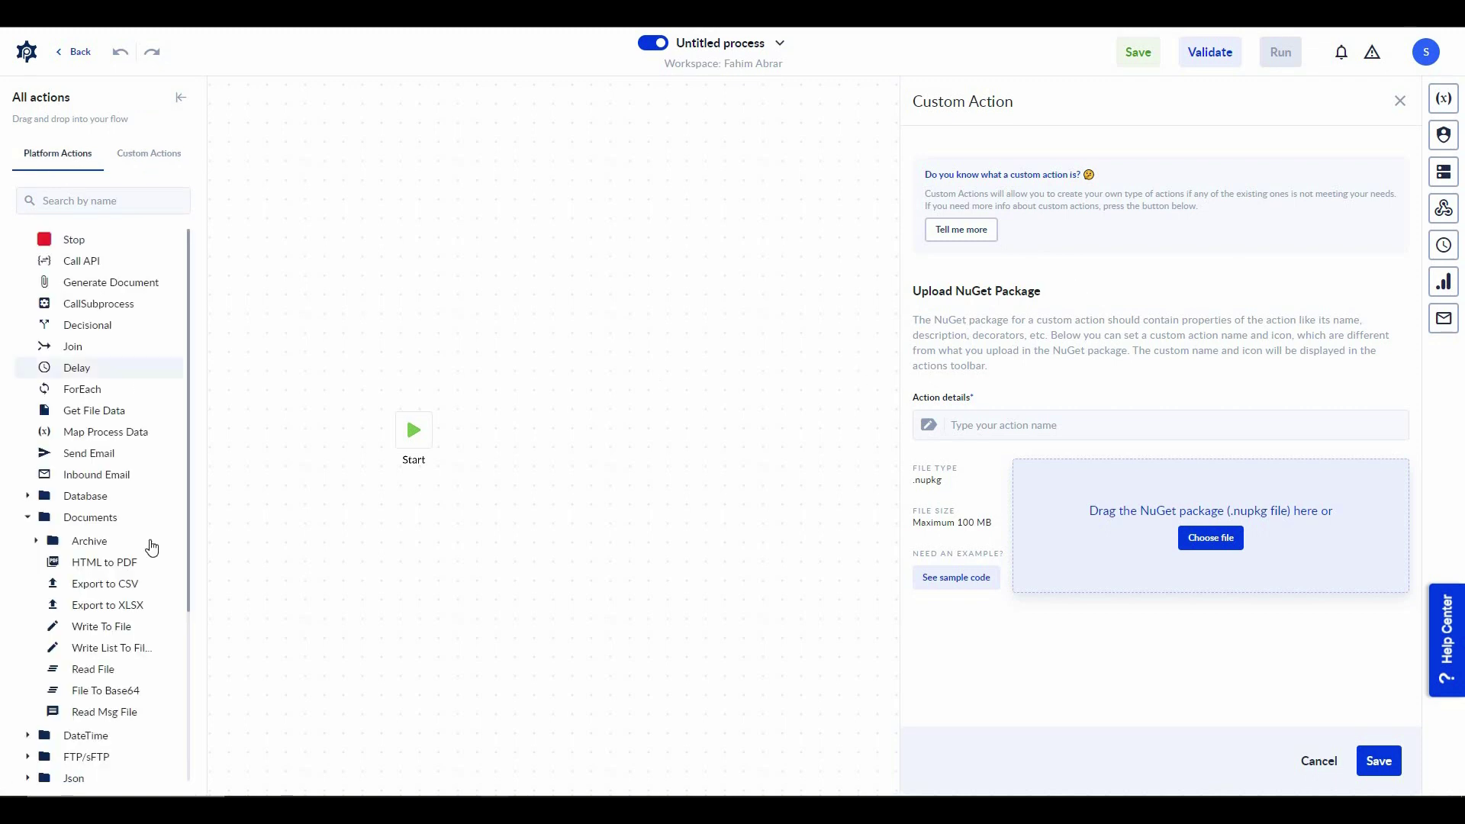
{"action": "scroll", "coordinate": [152, 625], "scroll_direction": "down", "scroll_amount": 3}
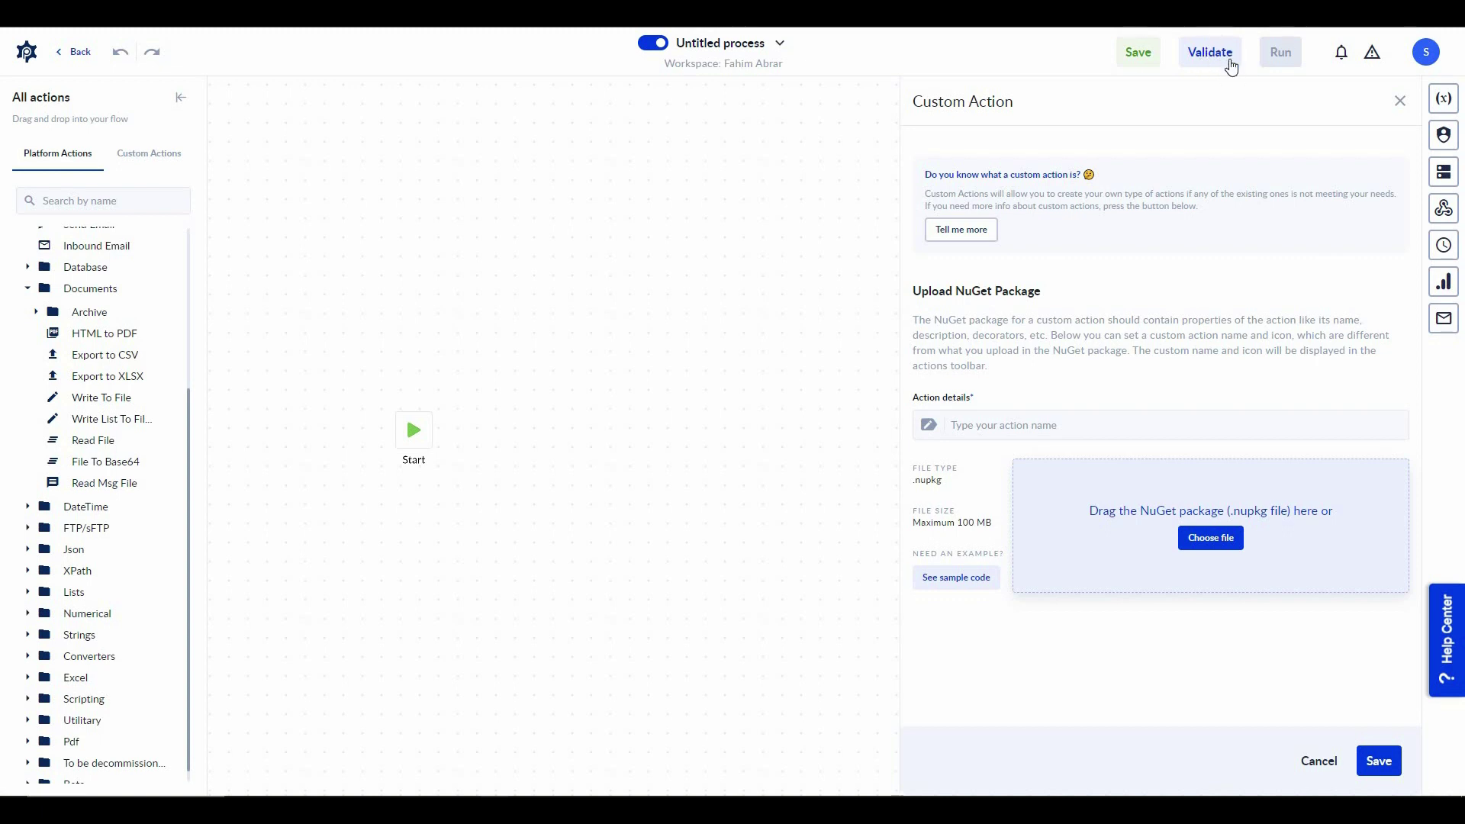
Step: Leave the untitled process and return to the process list without saving
{"action": "left_click", "coordinate": [1203, 70]}
{"action": "left_click", "coordinate": [74, 52]}
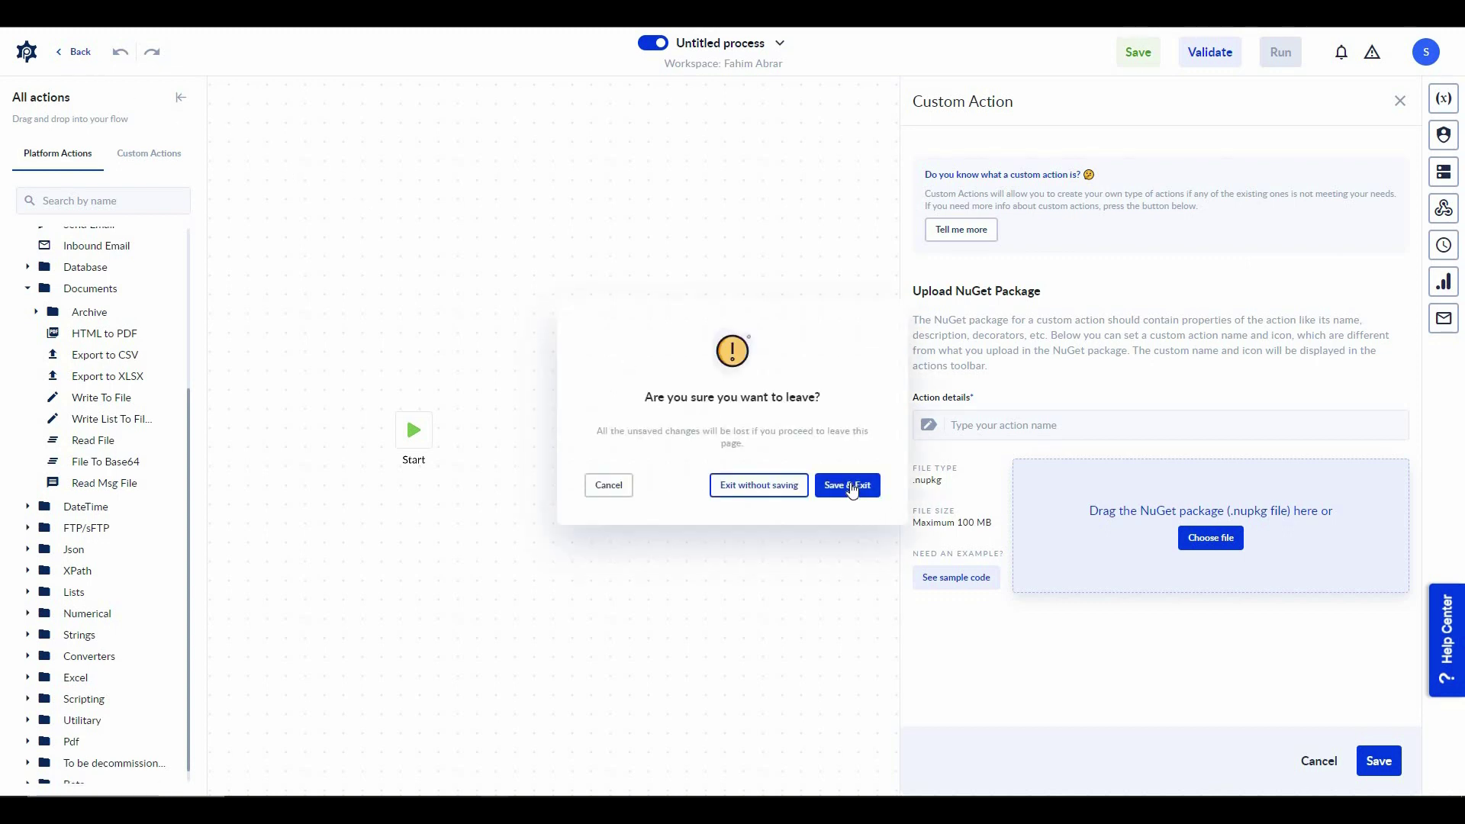
{"action": "left_click", "coordinate": [794, 491]}
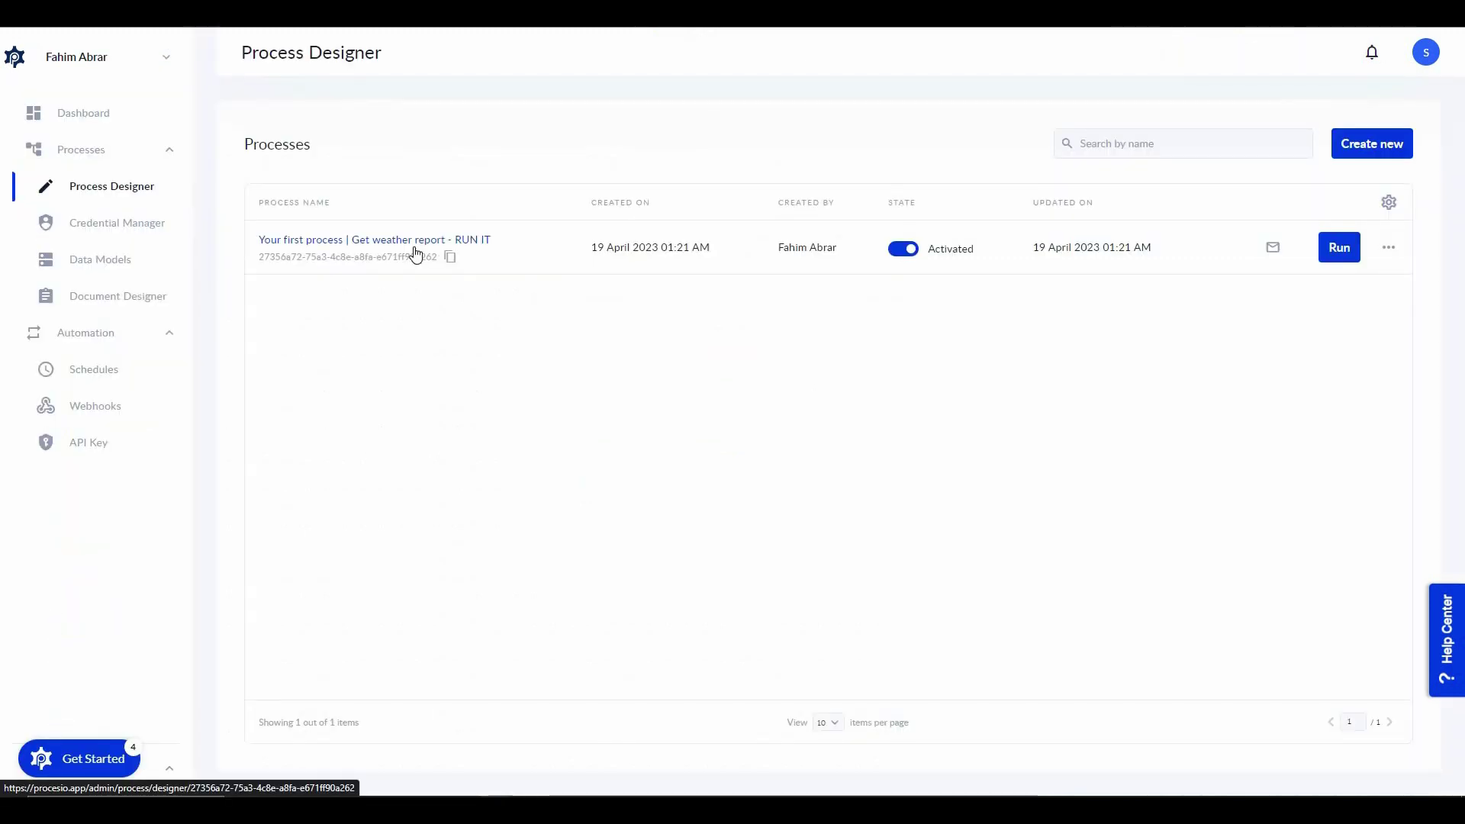
Step: Open the existing process "Your first process | Get weather report - RUN IT" and examine its flow and available actions
{"action": "left_click", "coordinate": [326, 245]}
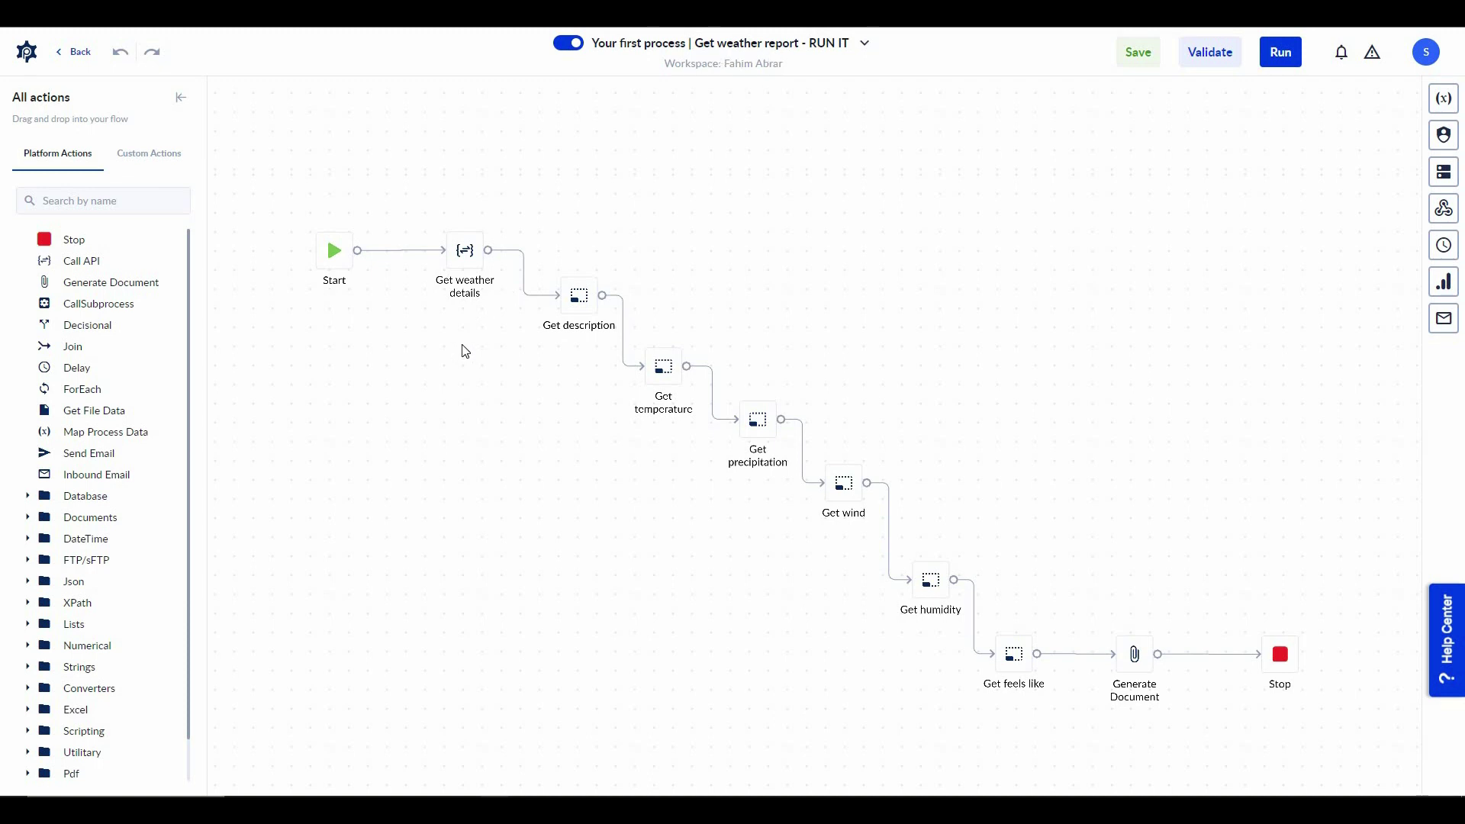
{"action": "mouse_move", "coordinate": [348, 273]}
{"action": "scroll", "coordinate": [1141, 729], "scroll_direction": "down", "scroll_amount": 1}
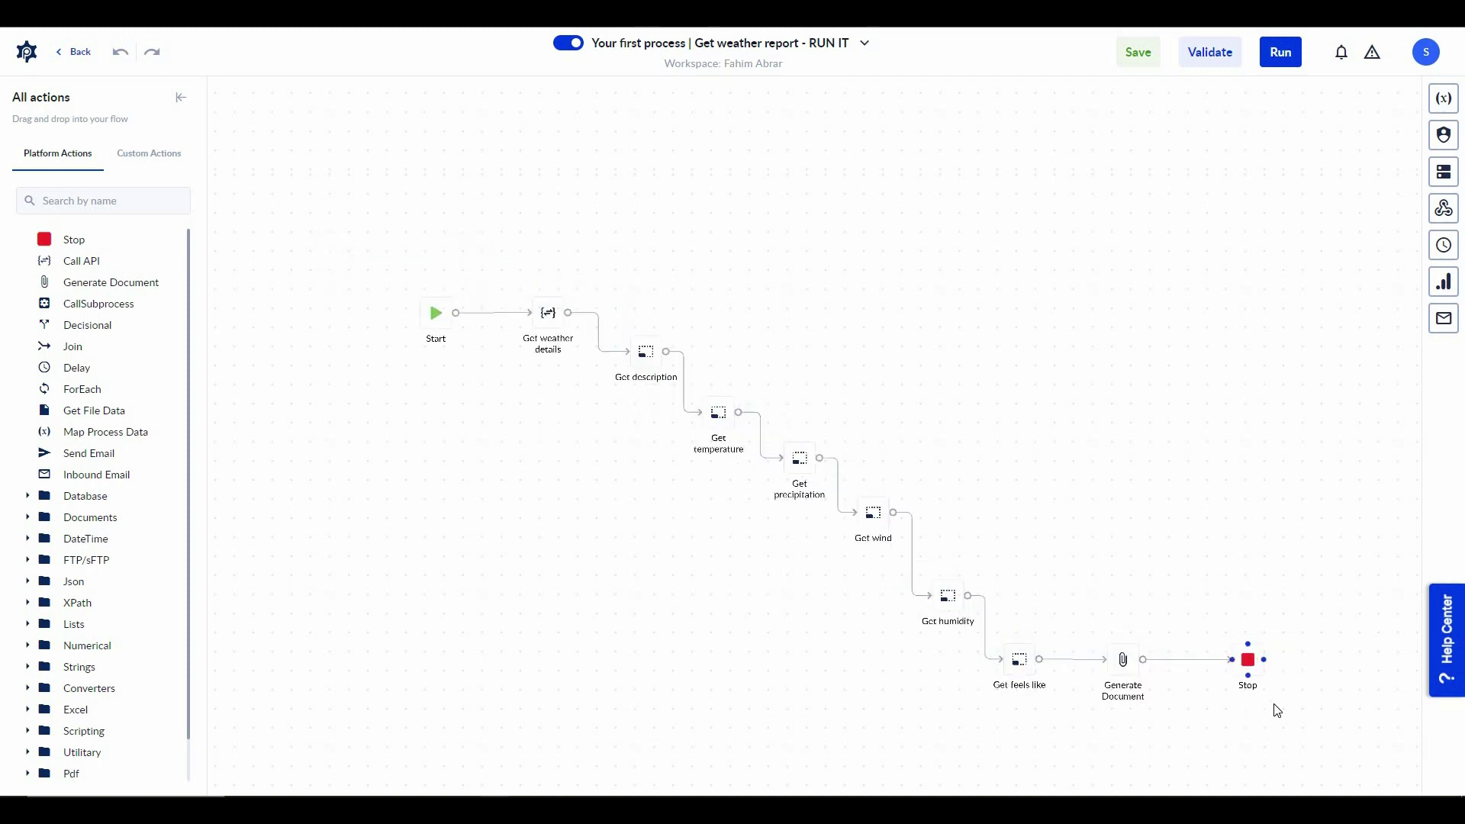
{"action": "scroll", "coordinate": [1264, 714], "scroll_direction": "up", "scroll_amount": 1}
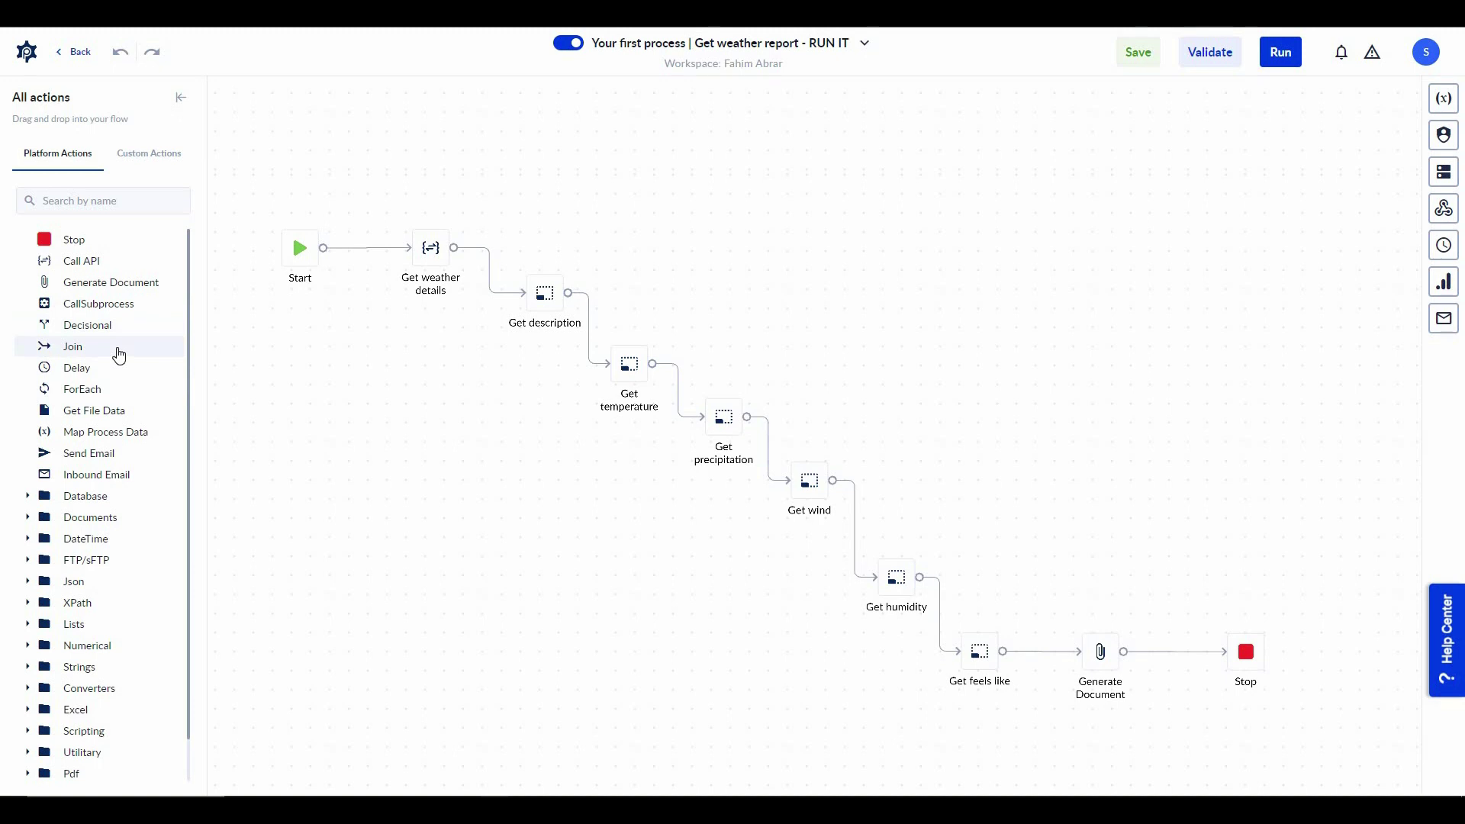
{"action": "scroll", "coordinate": [85, 683], "scroll_direction": "down", "scroll_amount": 1}
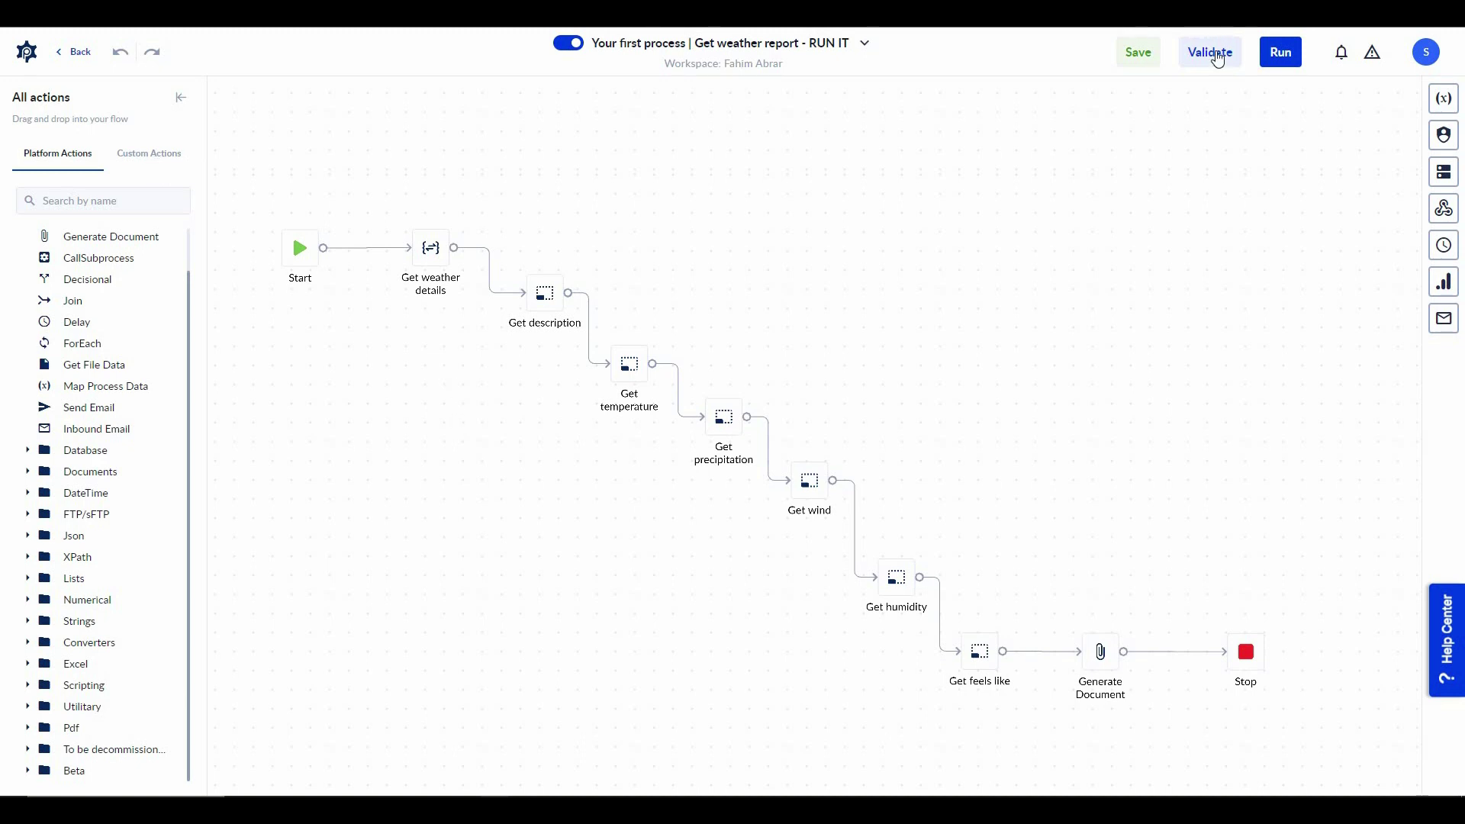
Step: Validate the weather report process and run it with London as the cityName input
{"action": "left_click", "coordinate": [1217, 59]}
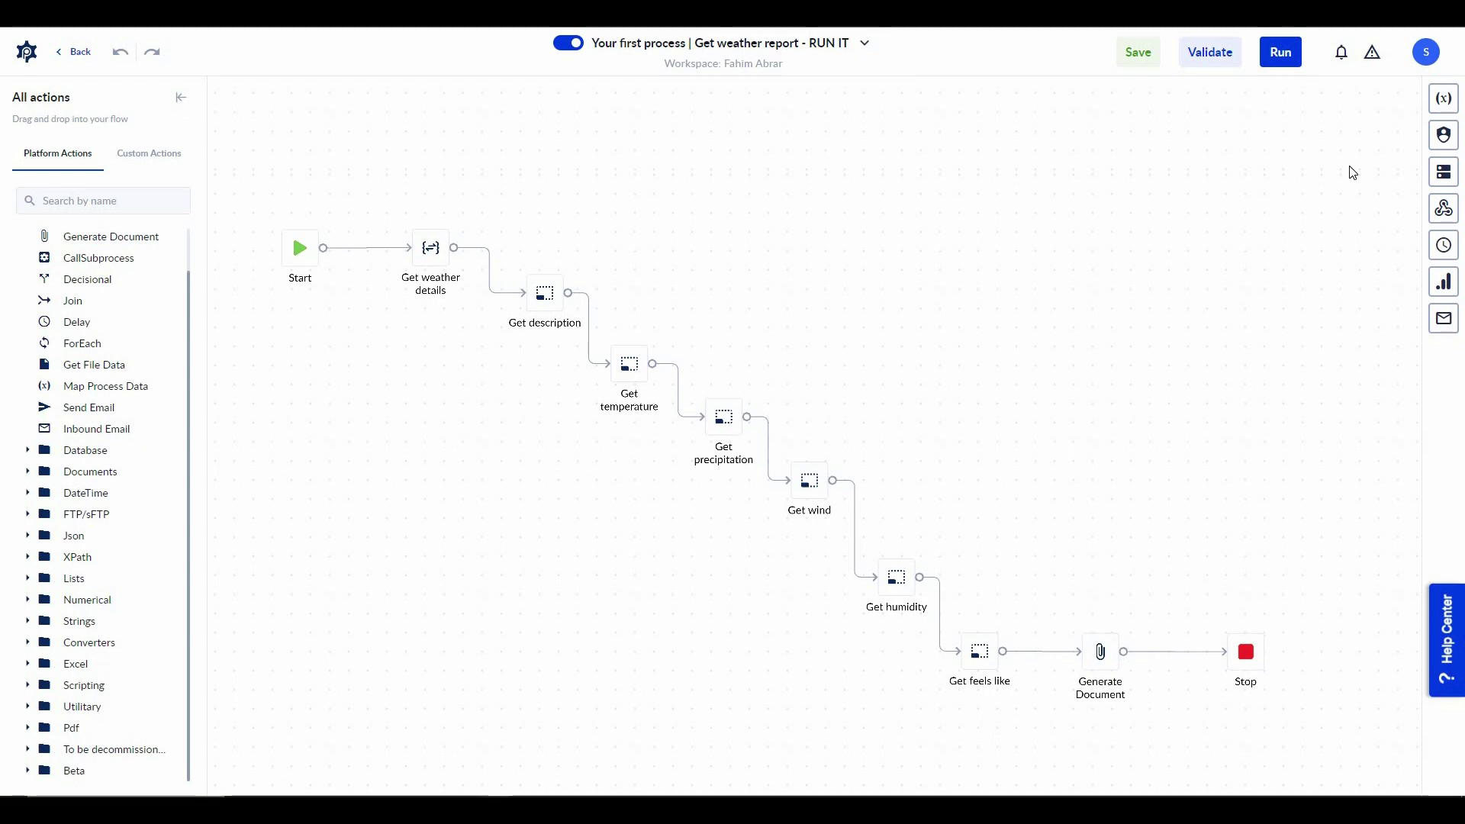
{"action": "left_click", "coordinate": [1288, 59]}
{"action": "left_click", "coordinate": [504, 348]}
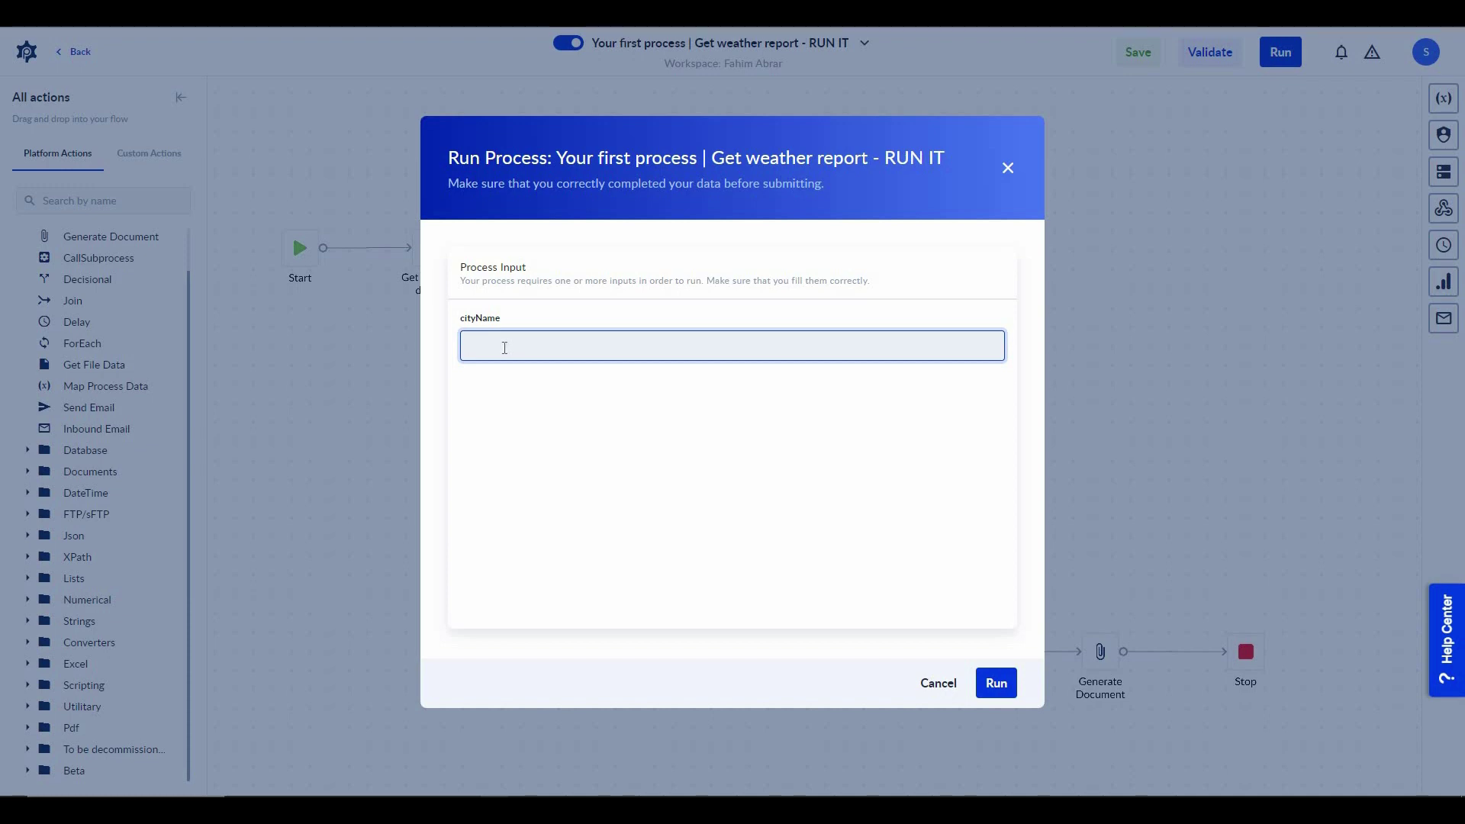
{"action": "type", "text": "London"}
{"action": "left_click", "coordinate": [993, 684]}
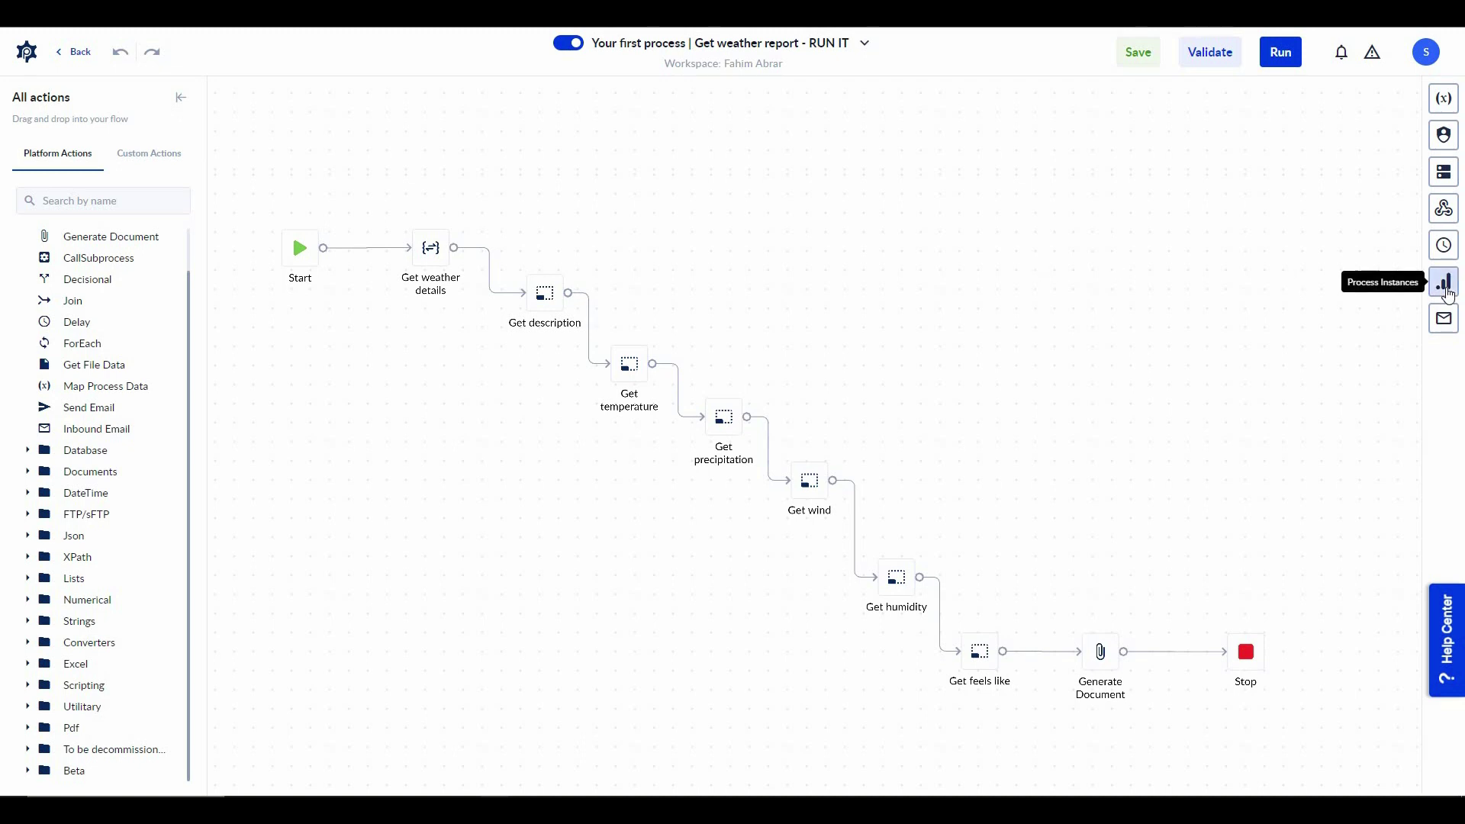
Step: Open the process instances of the weather report flow and show the details of the most recent run
{"action": "left_click", "coordinate": [1446, 290]}
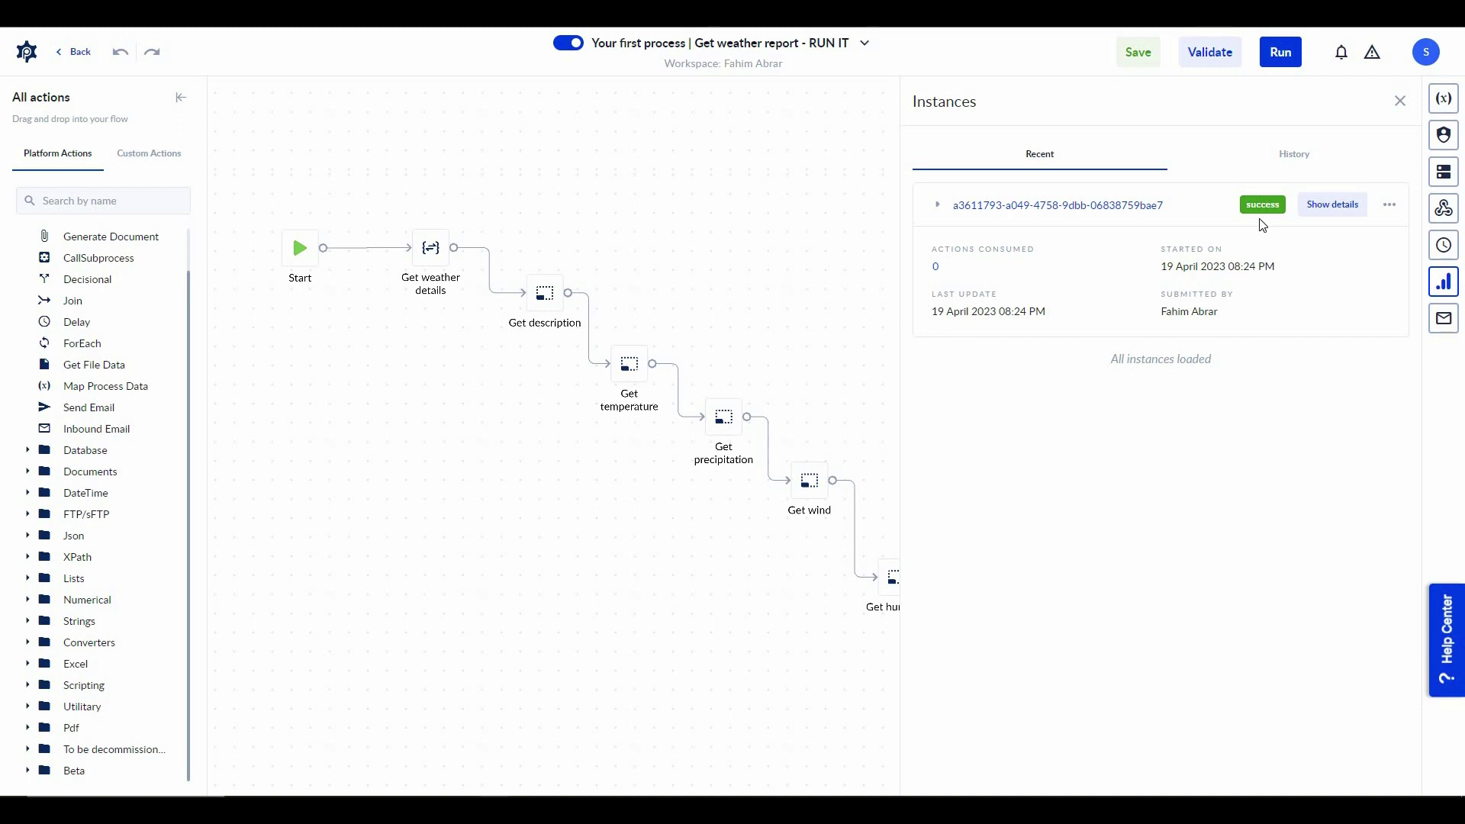
{"action": "left_click", "coordinate": [1069, 207]}
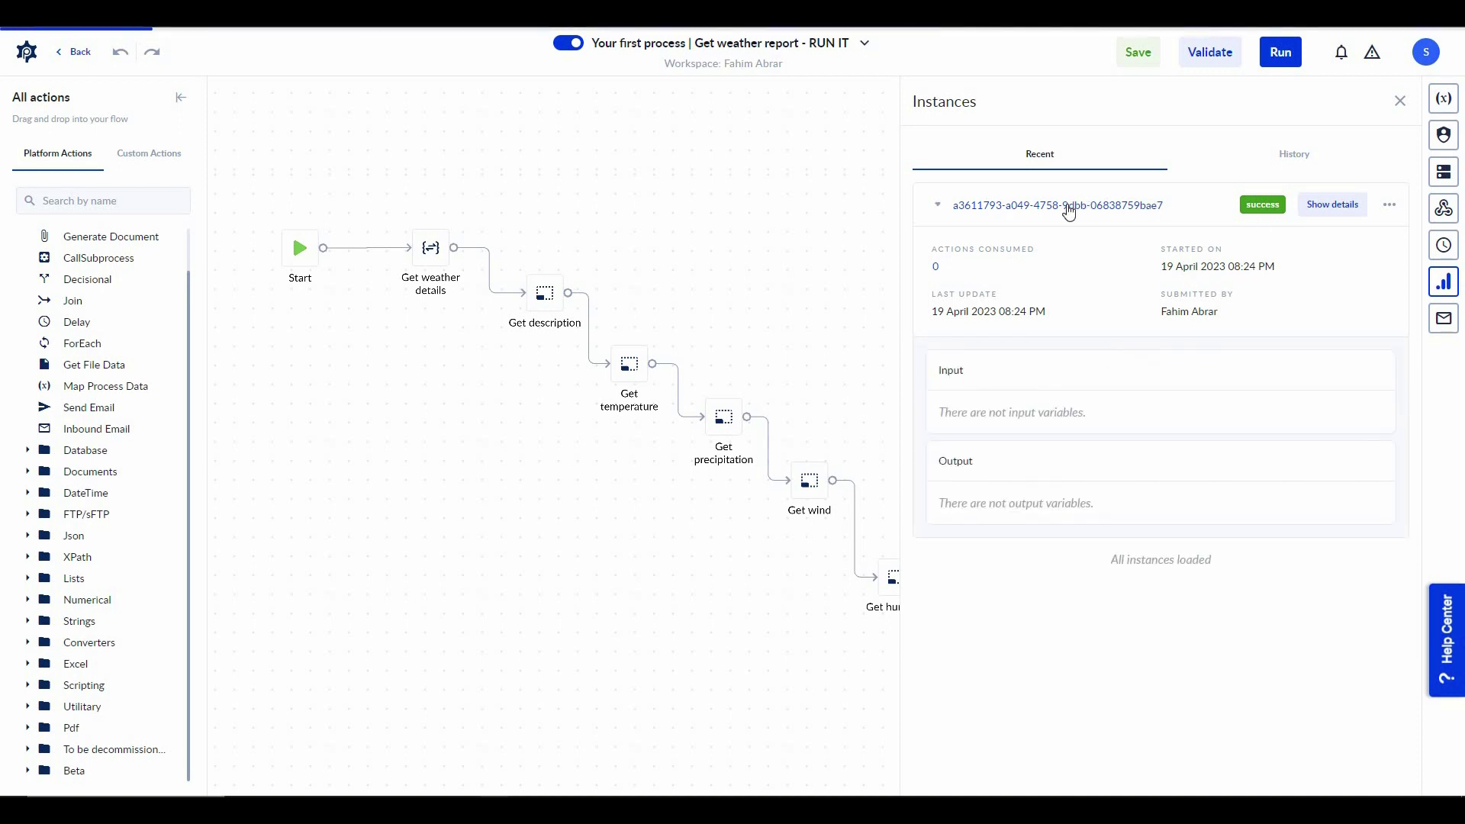
{"action": "left_click", "coordinate": [1333, 204]}
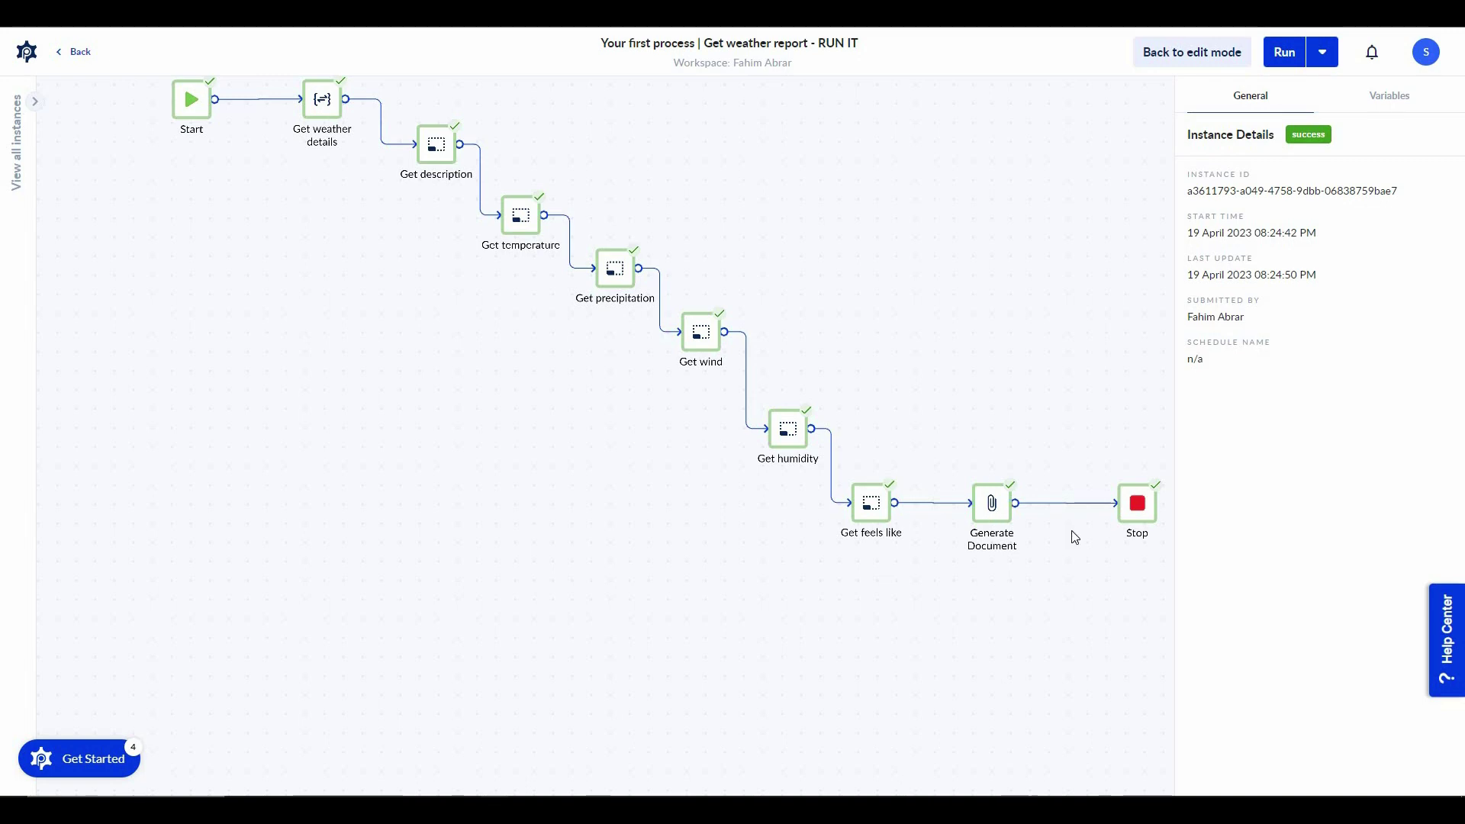
Step: Examine the run's internal, input and output variables, and download and open the WeatherReport_byPROCESIO PDF
{"action": "left_click", "coordinate": [1396, 99]}
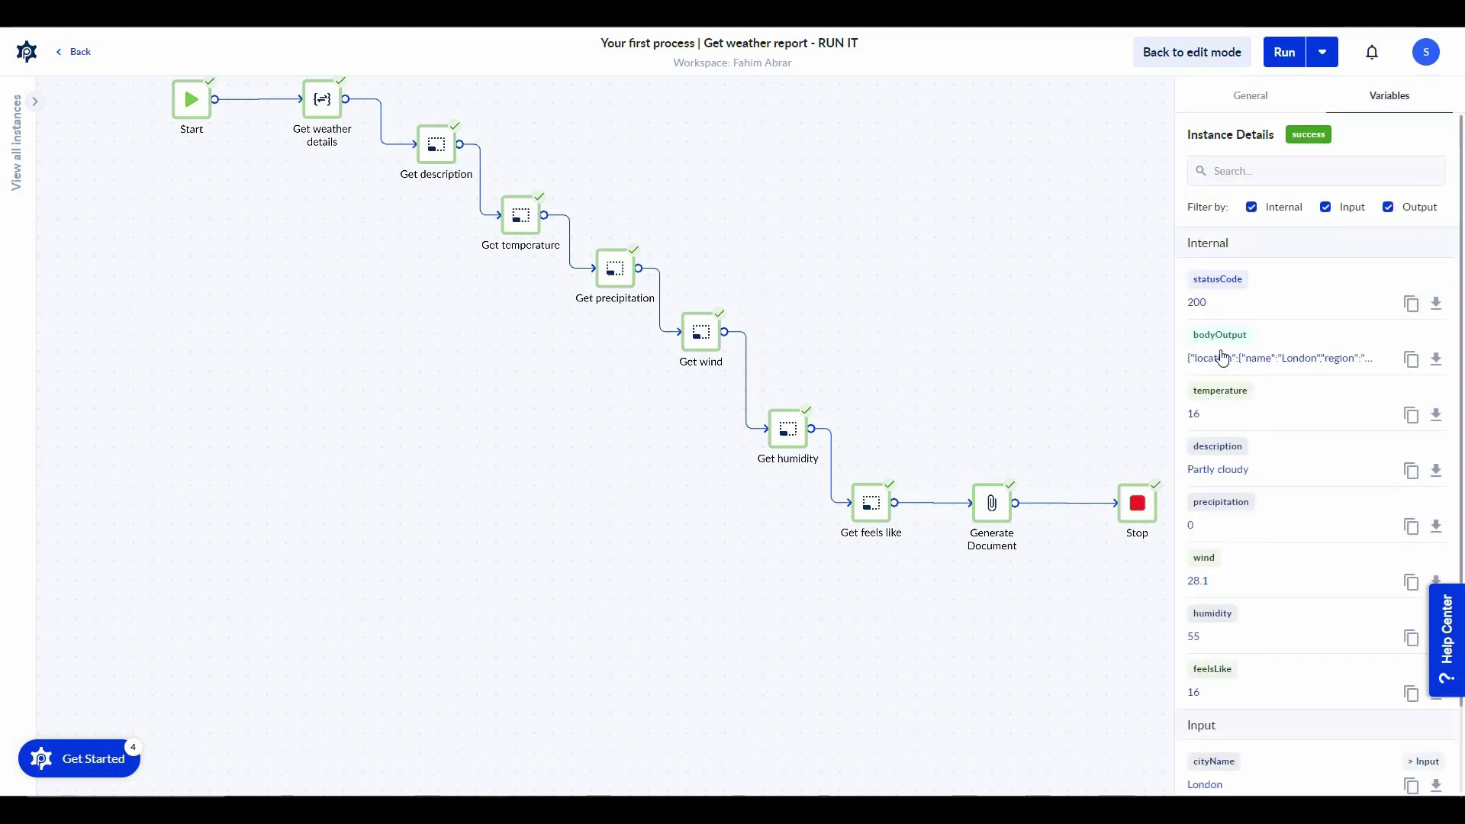
{"action": "scroll", "coordinate": [1215, 353], "scroll_direction": "down", "scroll_amount": 1}
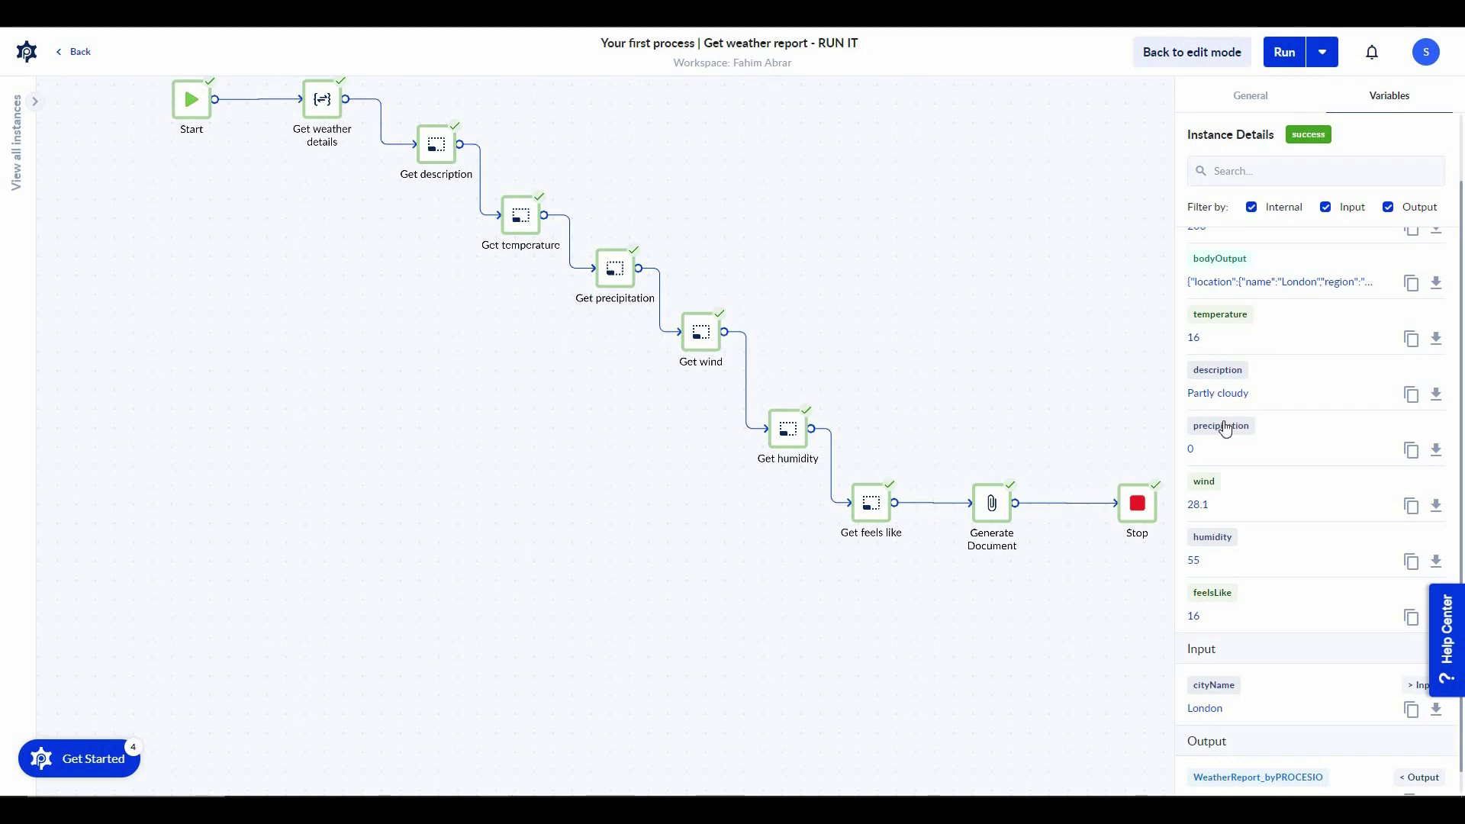
{"action": "scroll", "coordinate": [1218, 431], "scroll_direction": "down", "scroll_amount": 1}
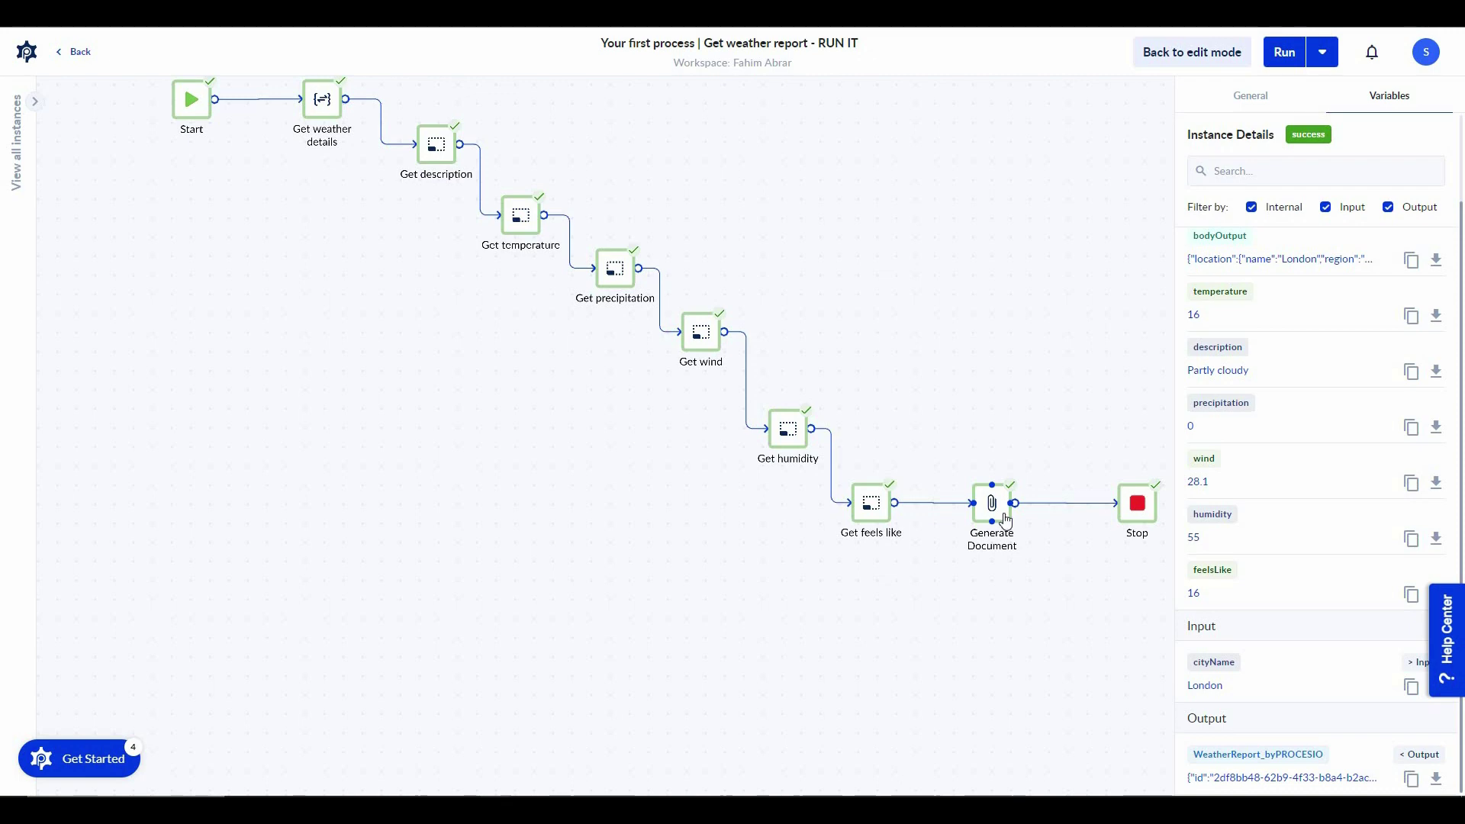
{"action": "left_click", "coordinate": [1437, 780]}
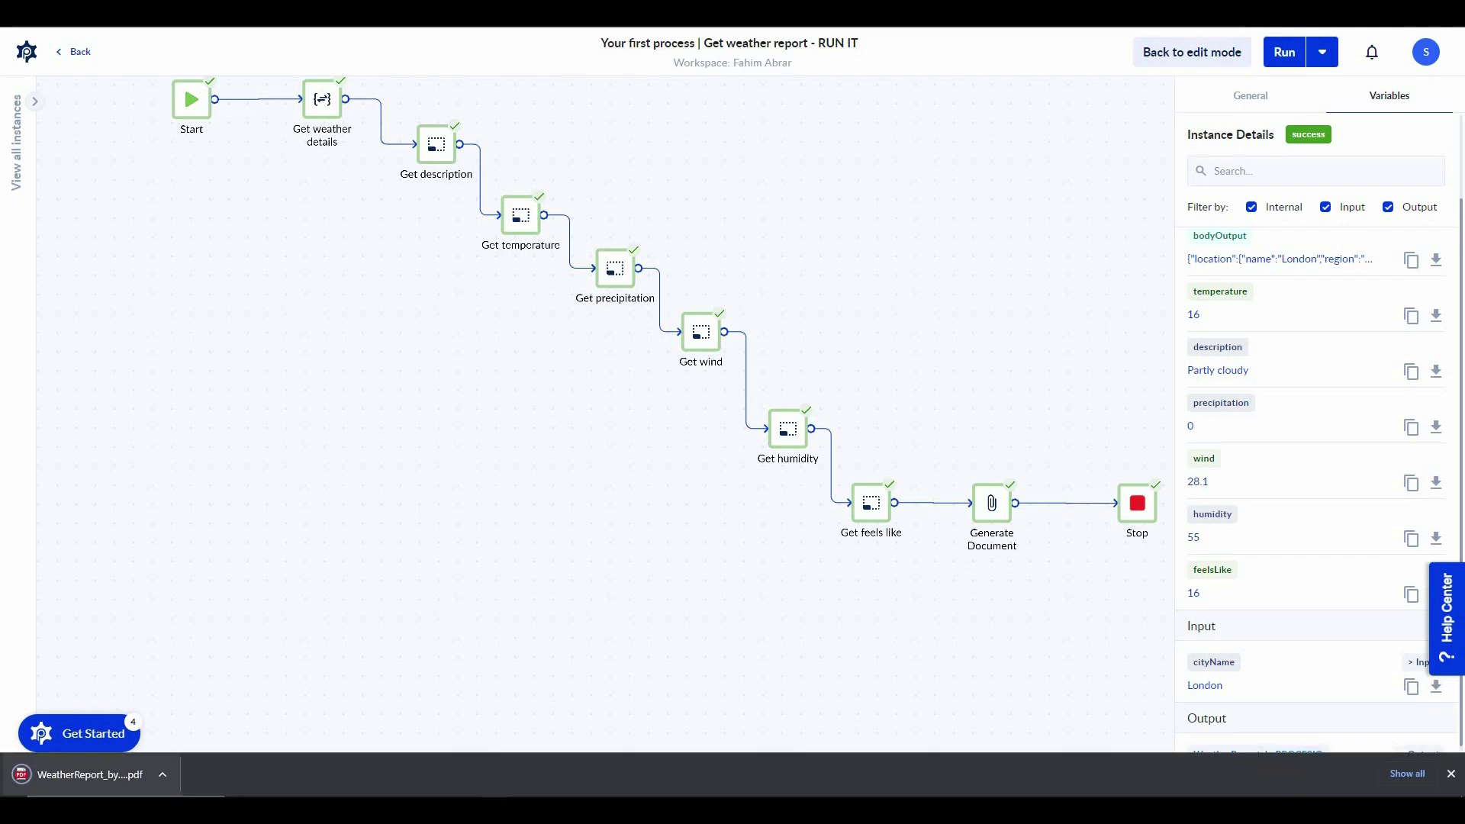
{"action": "left_click", "coordinate": [73, 777]}
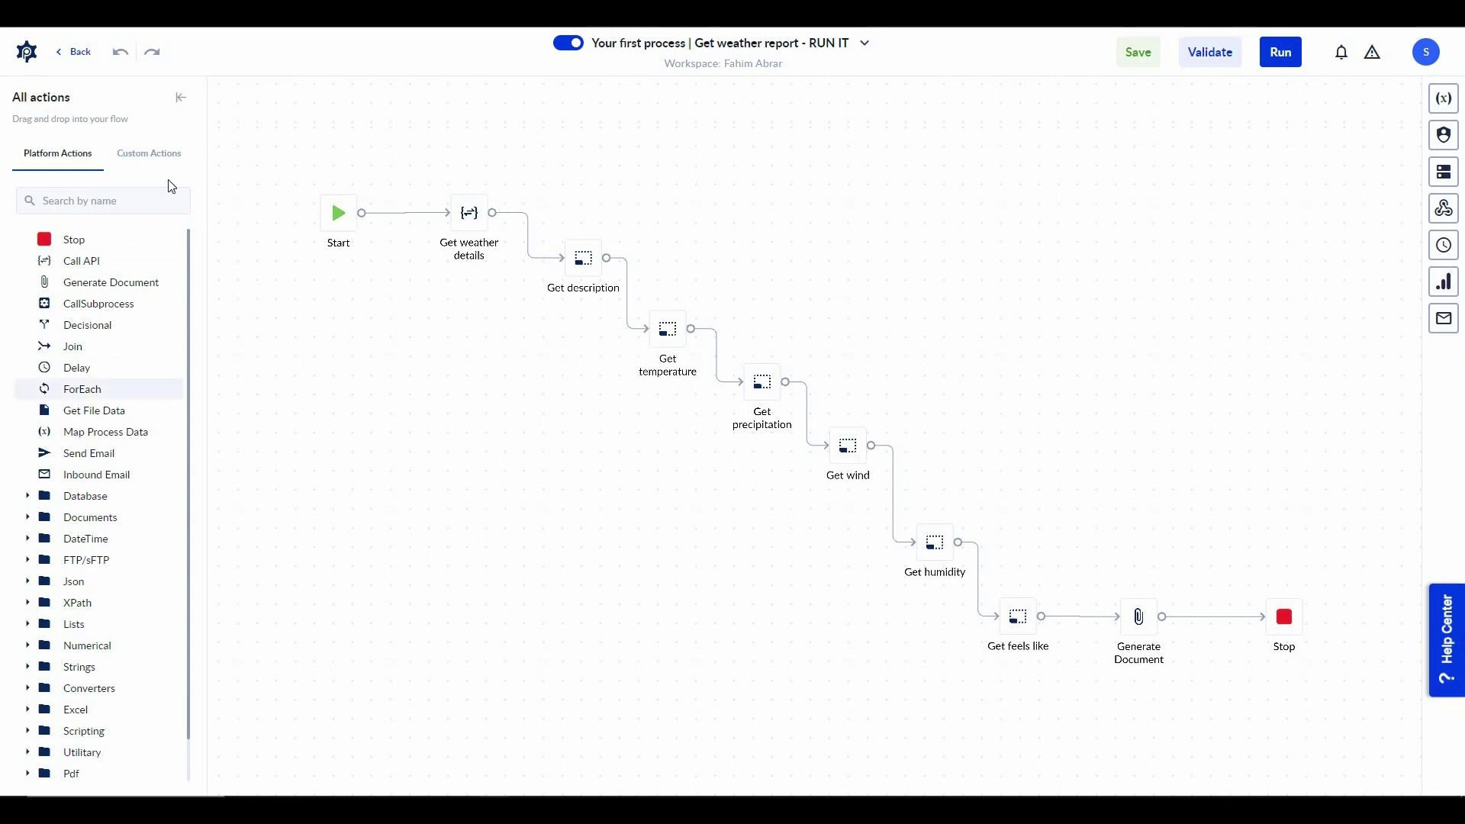
Step: Leave the process editor and look through the Credential Manager, Data Models and Document Designer pages
{"action": "left_click", "coordinate": [64, 54]}
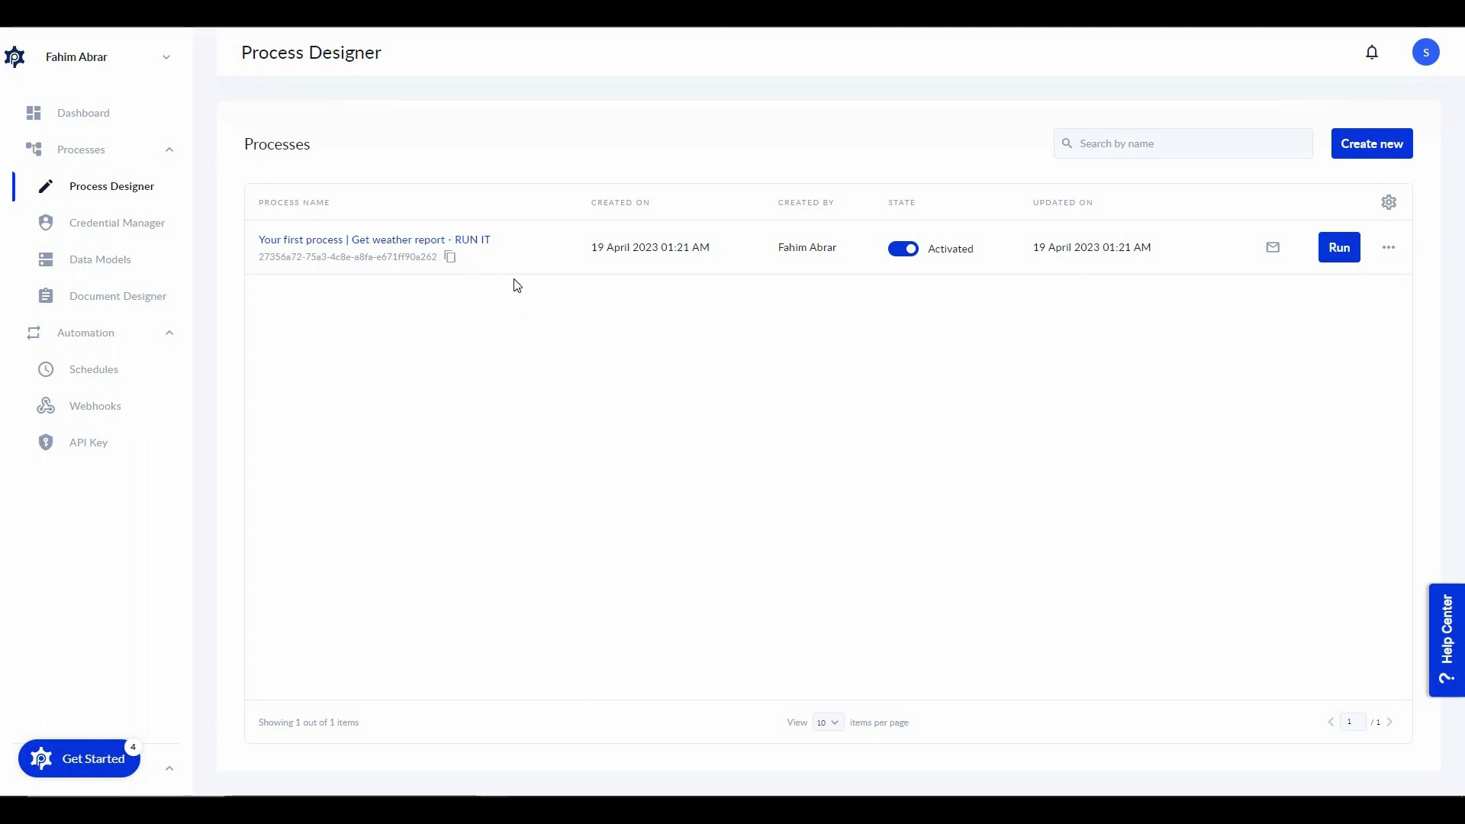
{"action": "left_click", "coordinate": [112, 231]}
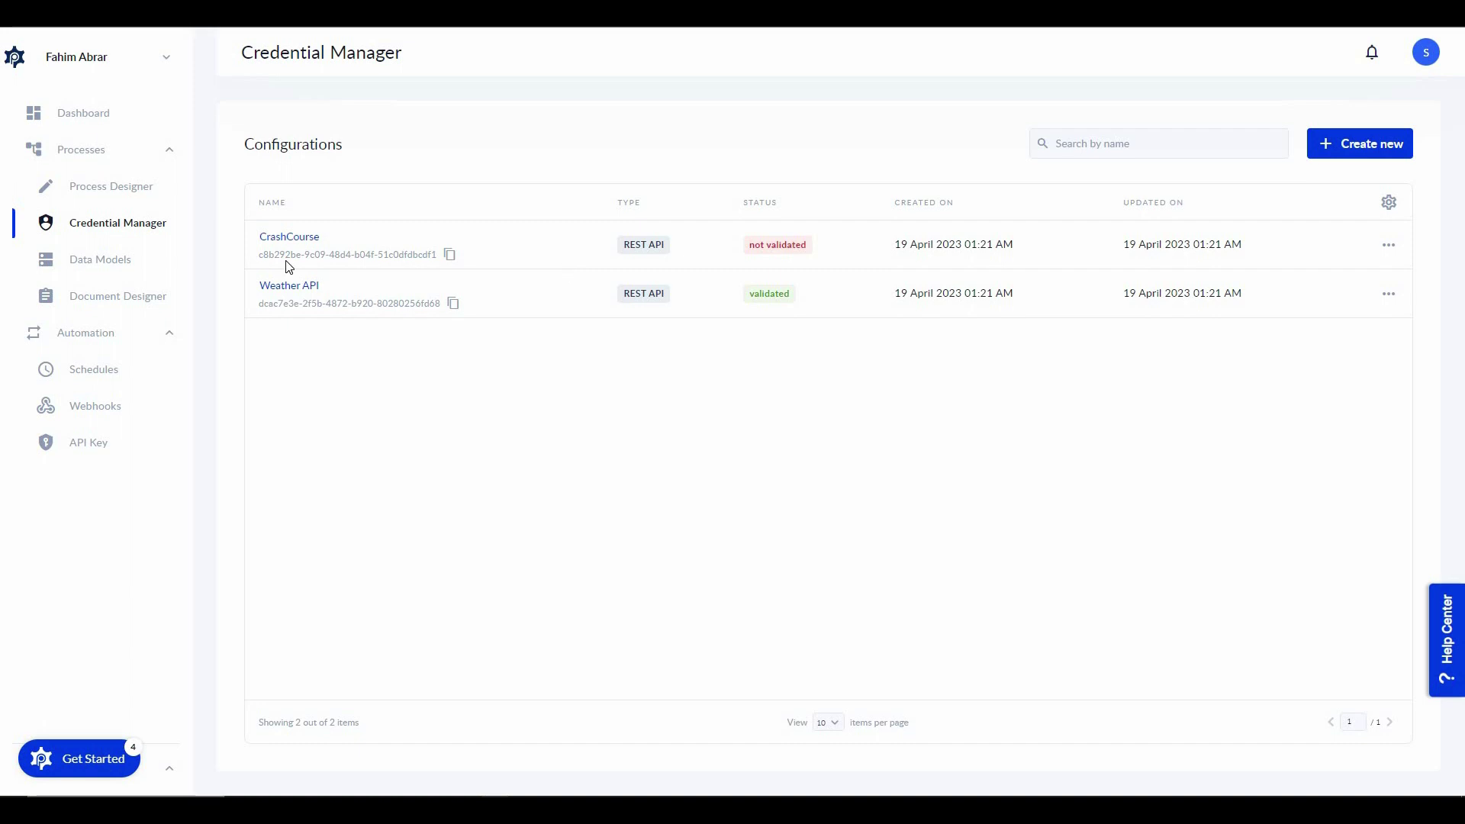
{"action": "left_click", "coordinate": [120, 267]}
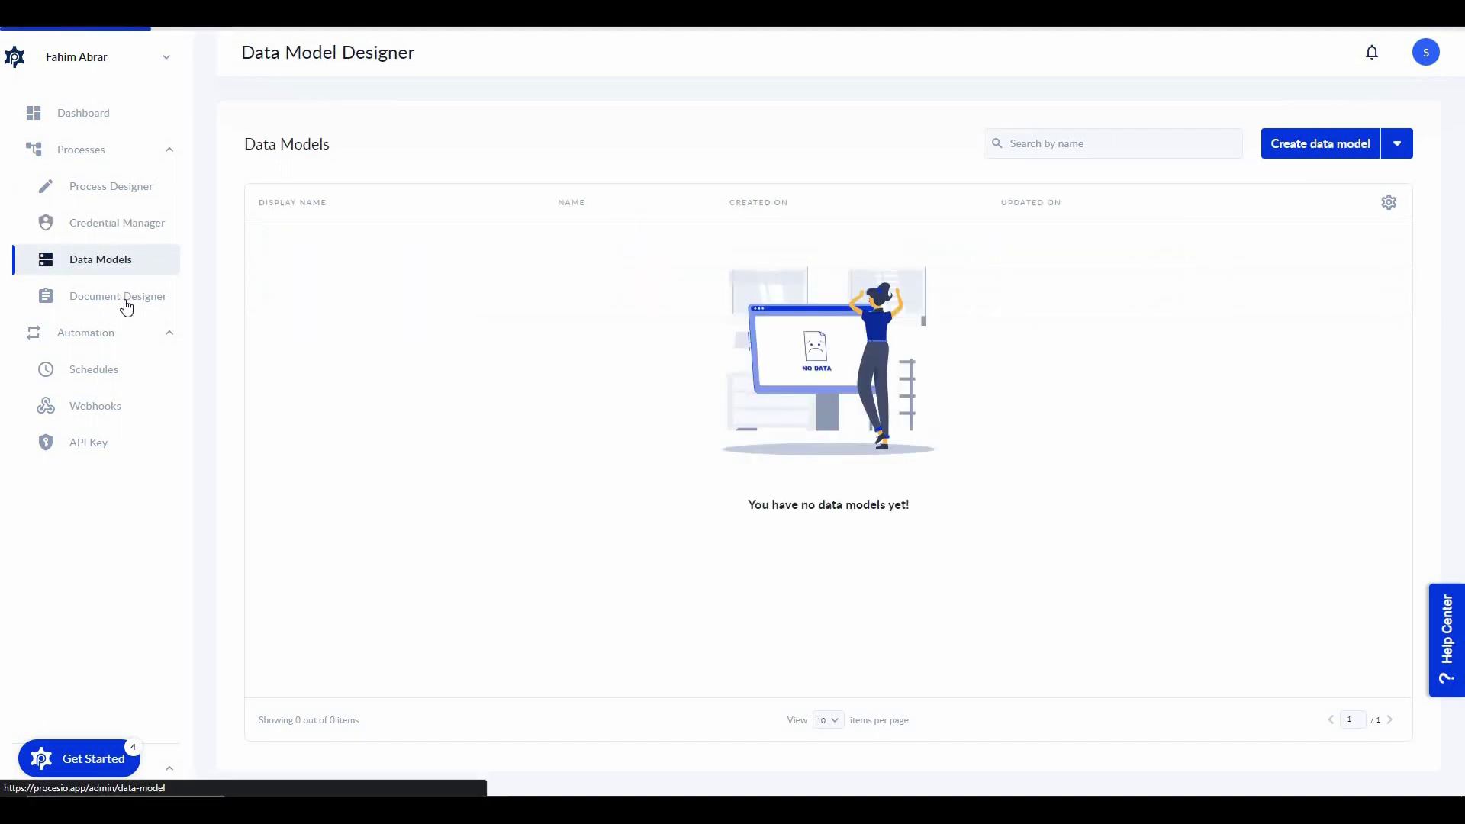
{"action": "left_click", "coordinate": [126, 307]}
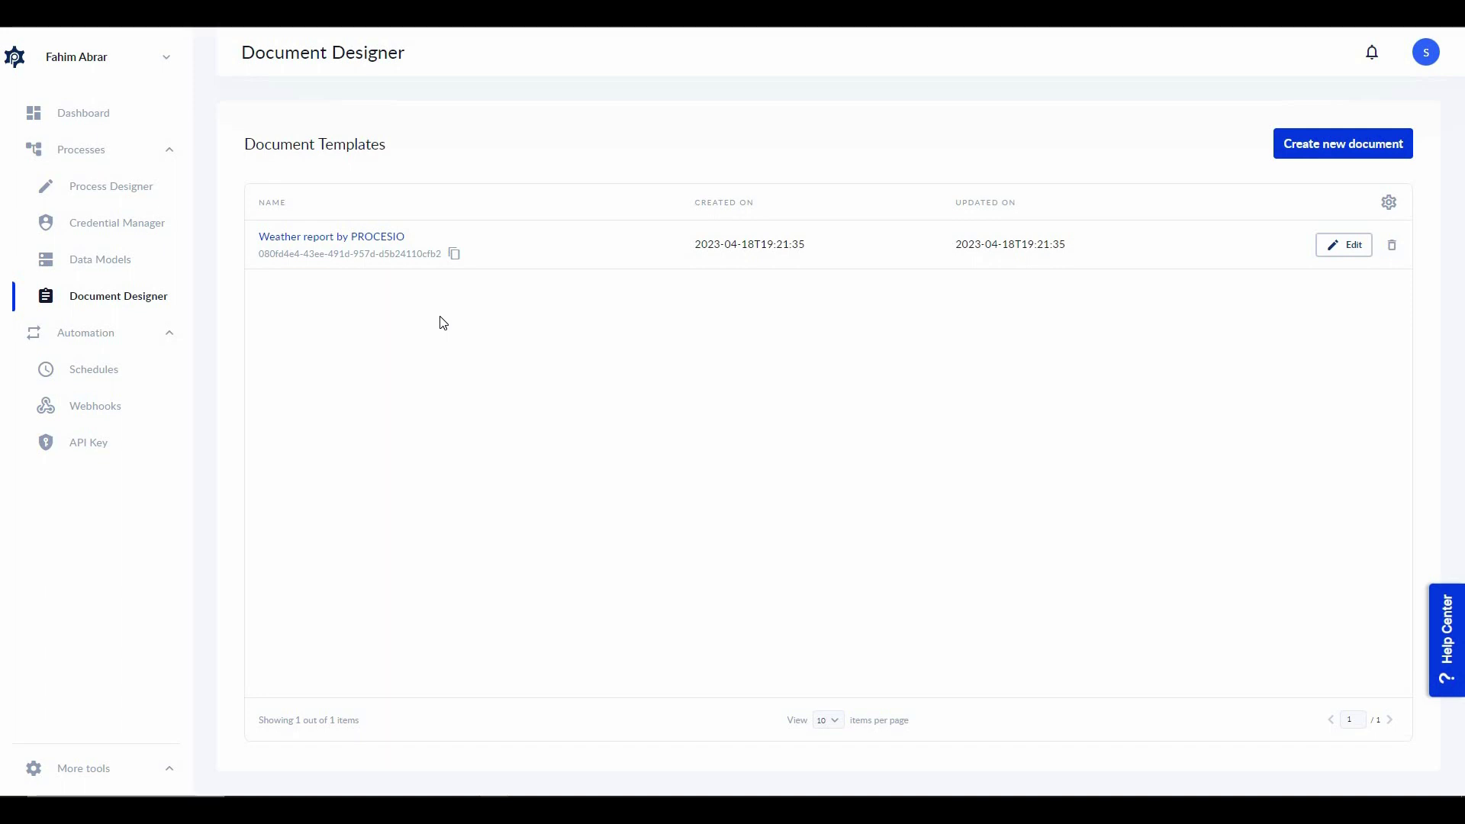
Step: Open the "Weather report by PROCESIO" document template and examine its header image, "Weather in" heading and variable placeholders
{"action": "left_click", "coordinate": [313, 238]}
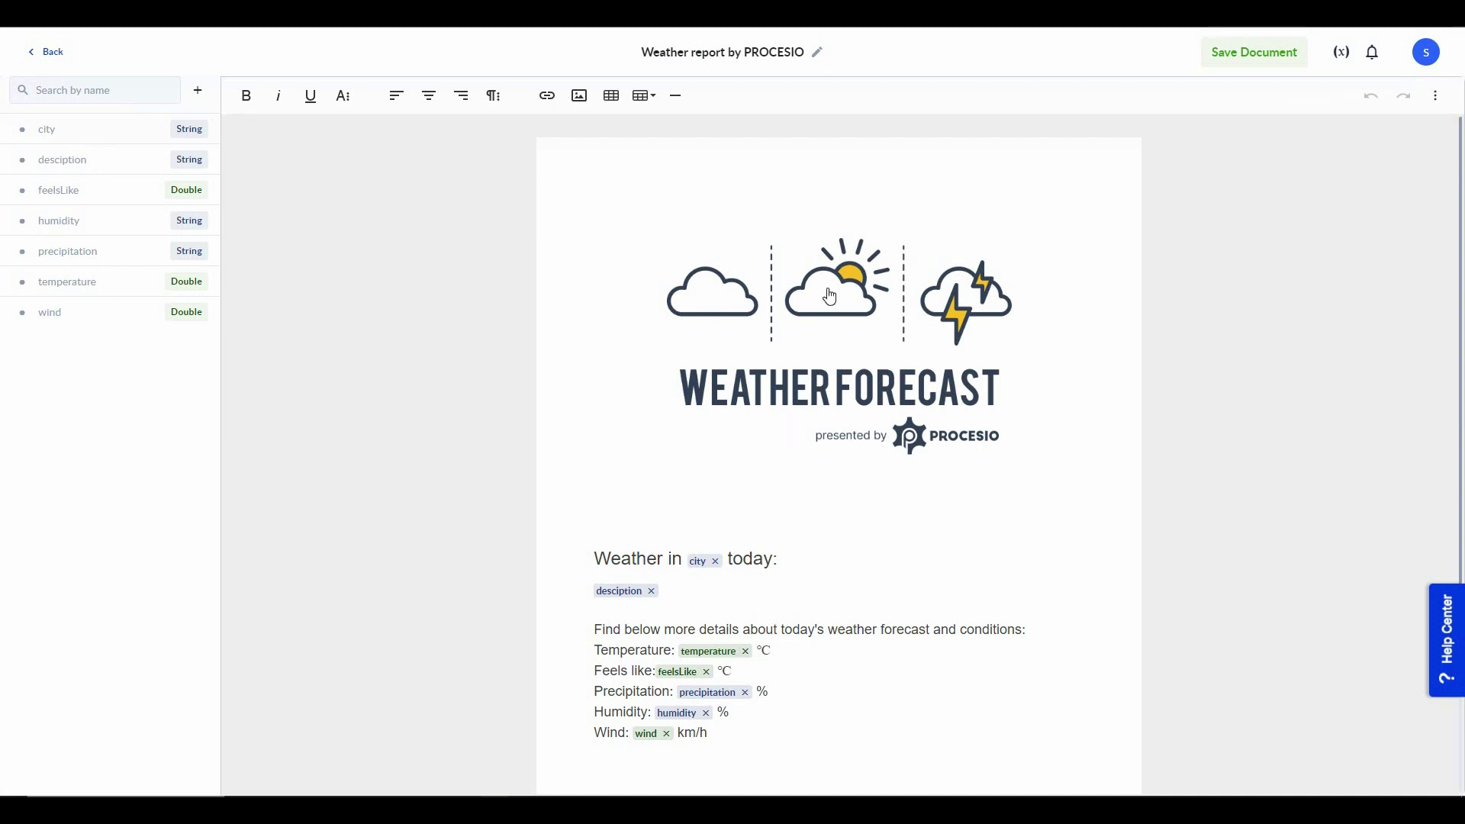
{"action": "left_click", "coordinate": [805, 307]}
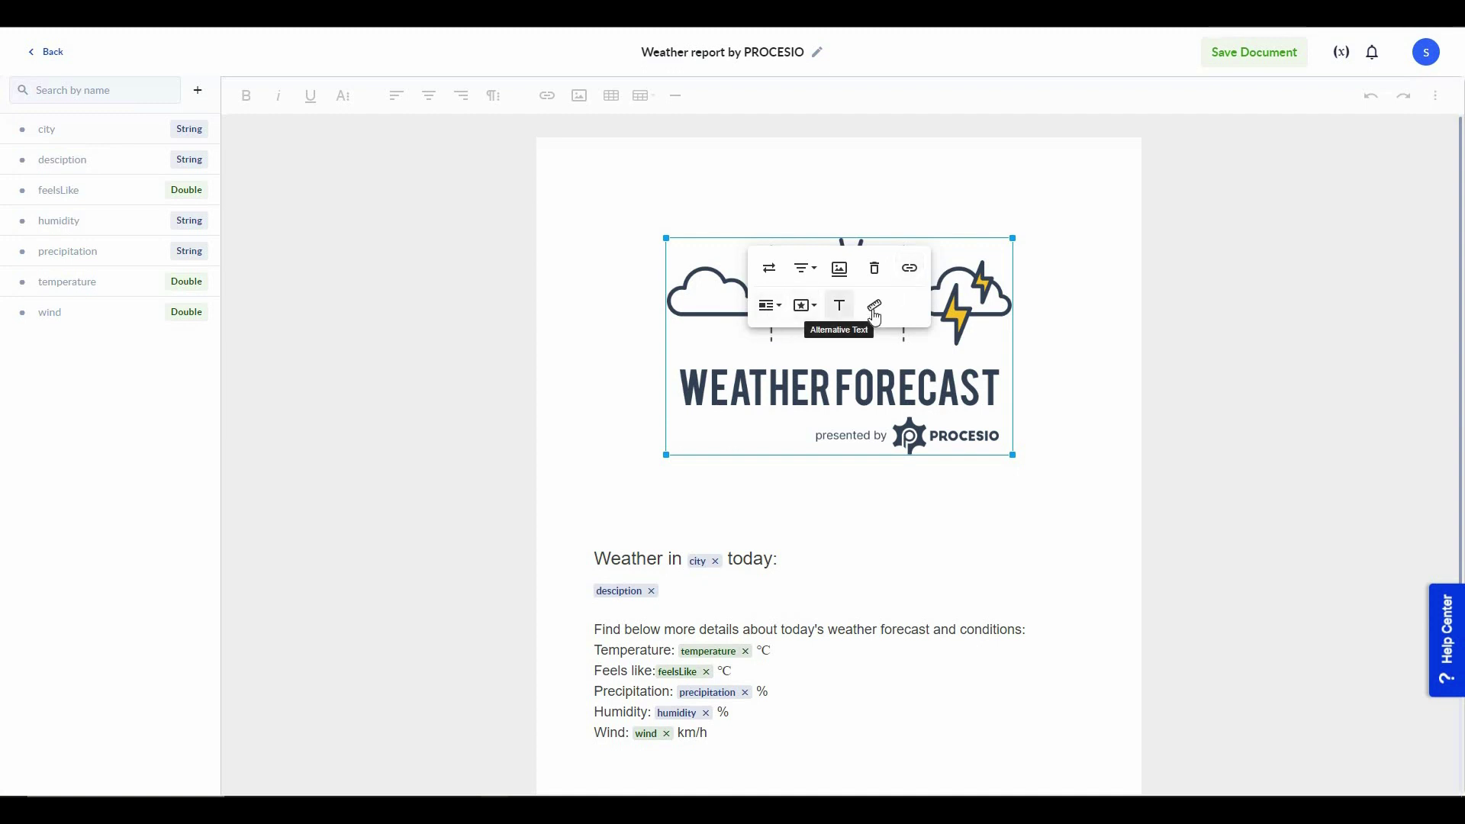
{"action": "left_click", "coordinate": [594, 561]}
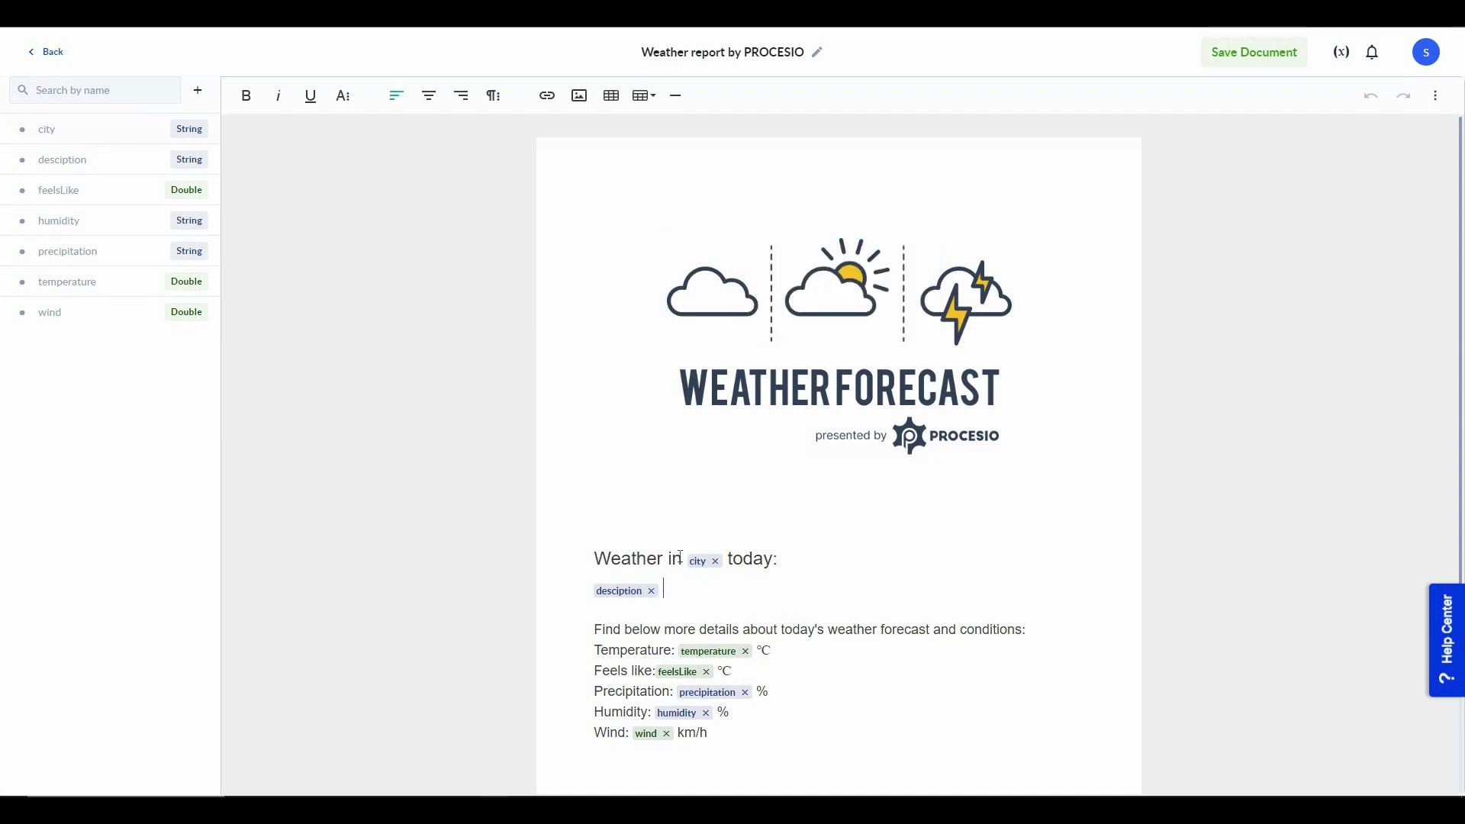
{"action": "left_click_drag", "start_coordinate": [595, 559], "coordinate": [682, 559]}
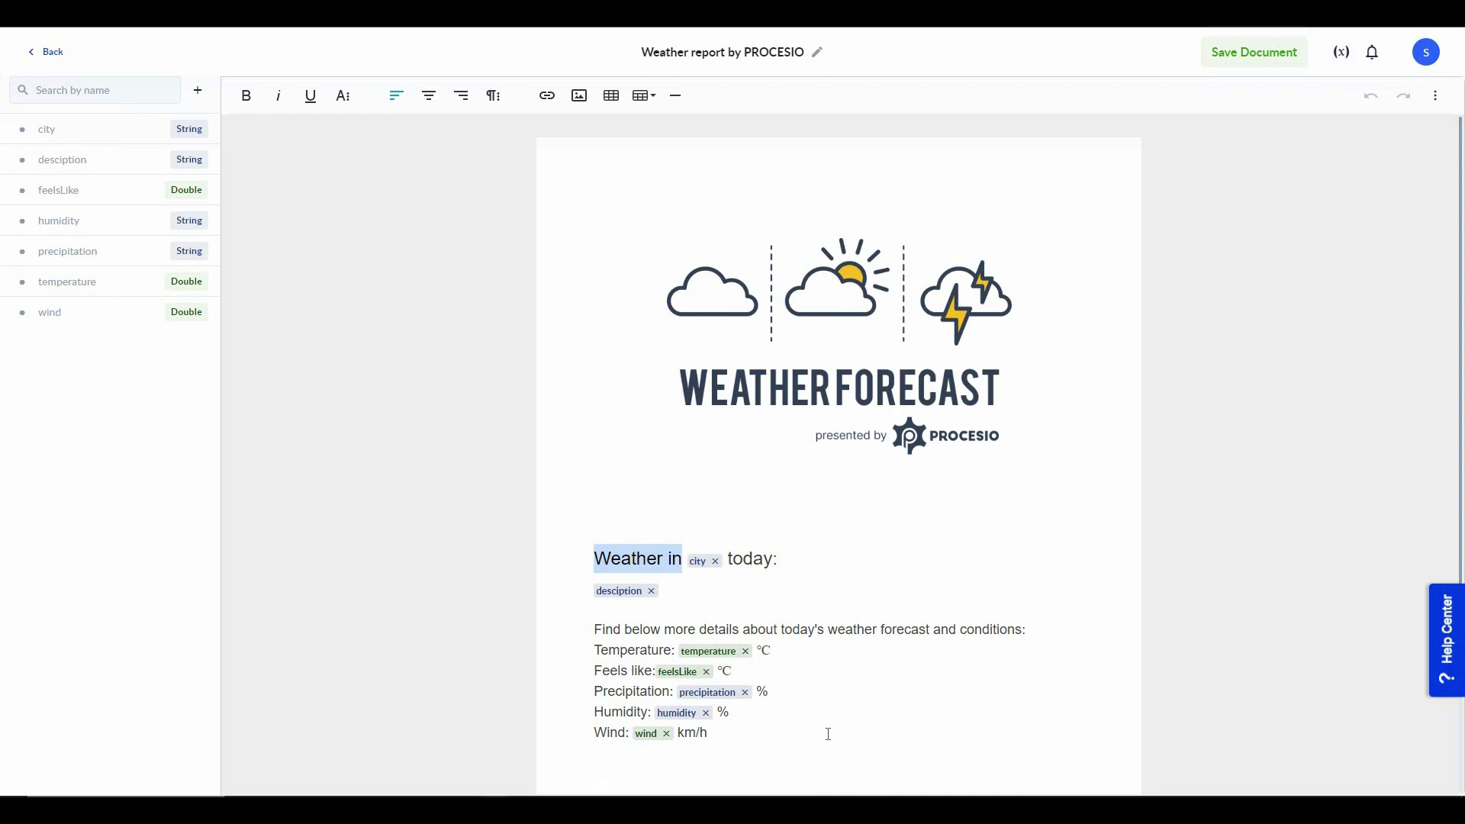
{"action": "left_click", "coordinate": [849, 725]}
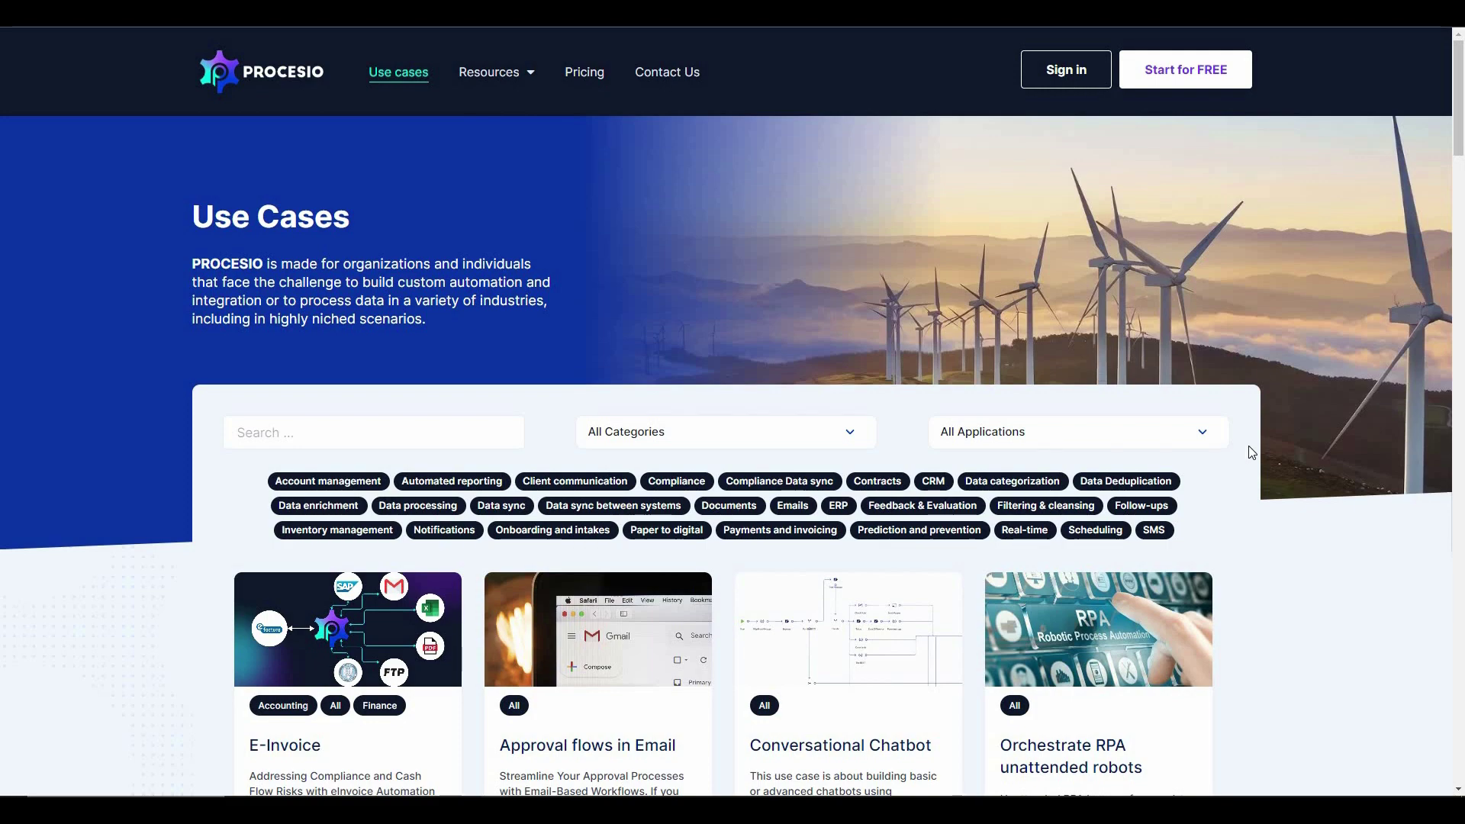
Step: Switch to the Use Cases page of the PROCESIO website and browse the listed automation examples
{"action": "scroll", "coordinate": [322, 367], "scroll_direction": "down", "scroll_amount": 5}
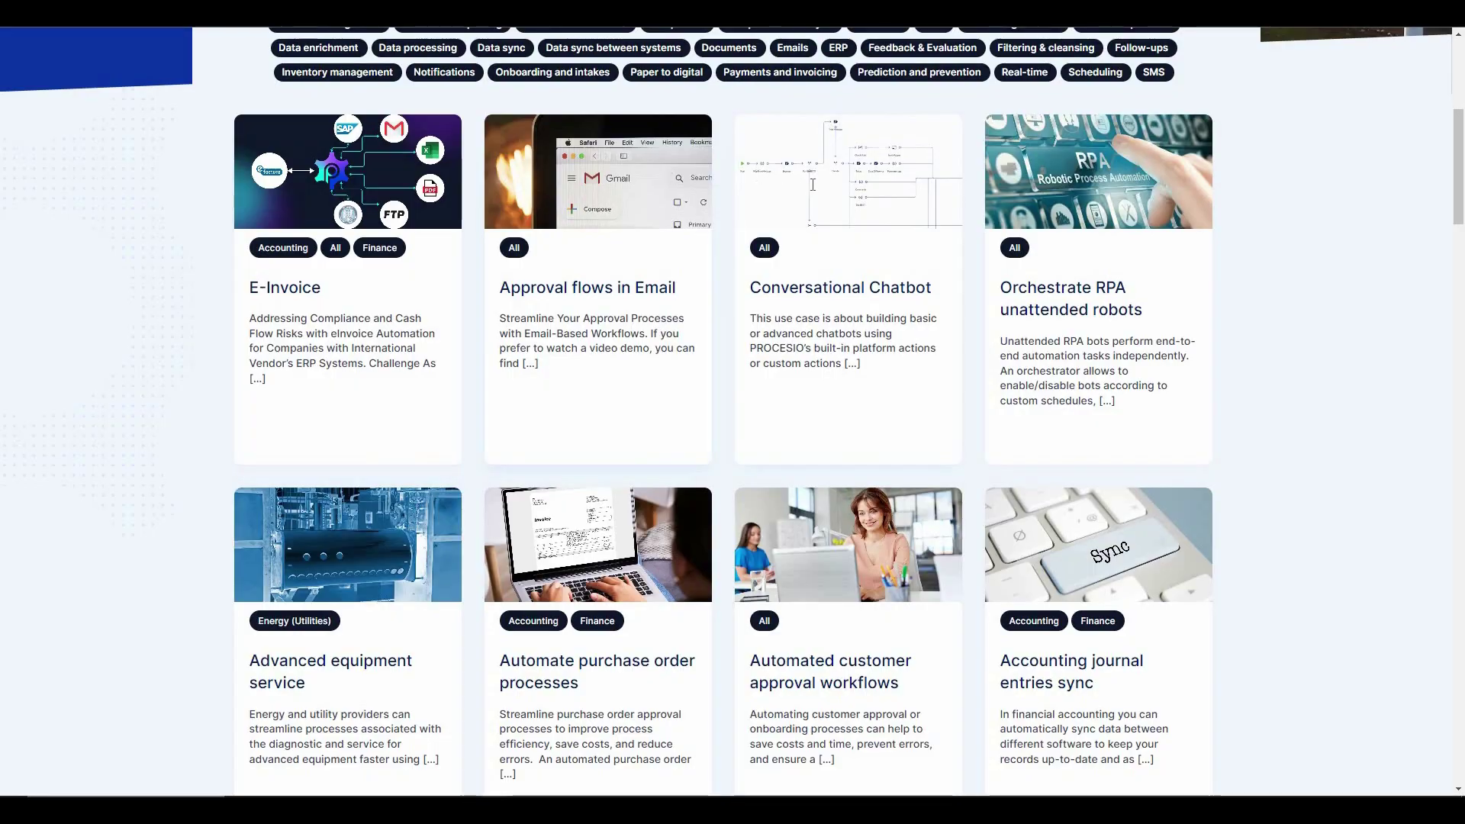
{"action": "scroll", "coordinate": [813, 185], "scroll_direction": "down", "scroll_amount": 2}
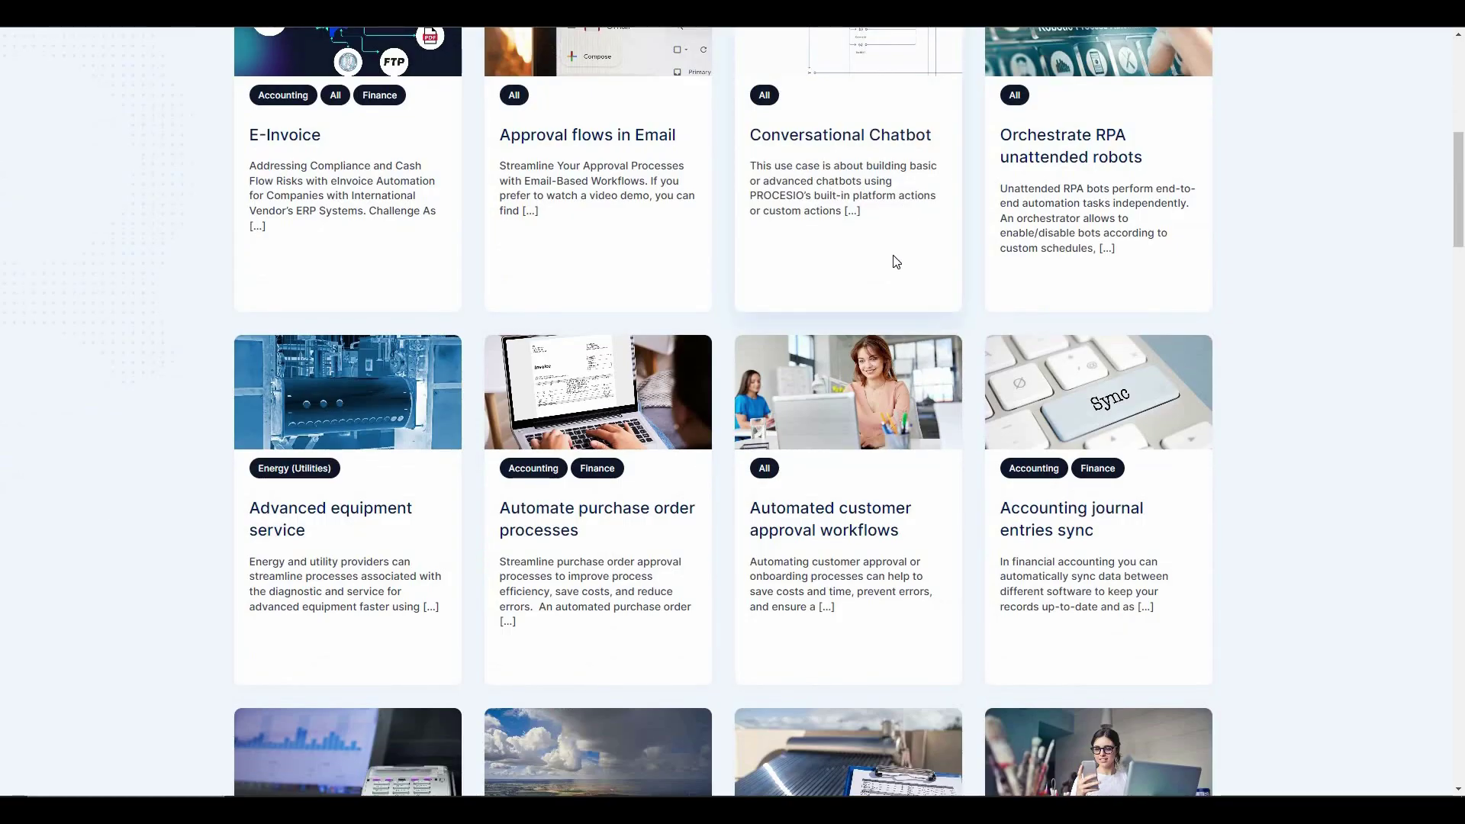
{"action": "scroll", "coordinate": [1179, 538], "scroll_direction": "down", "scroll_amount": 2}
{"action": "scroll", "coordinate": [1179, 540], "scroll_direction": "down", "scroll_amount": 11}
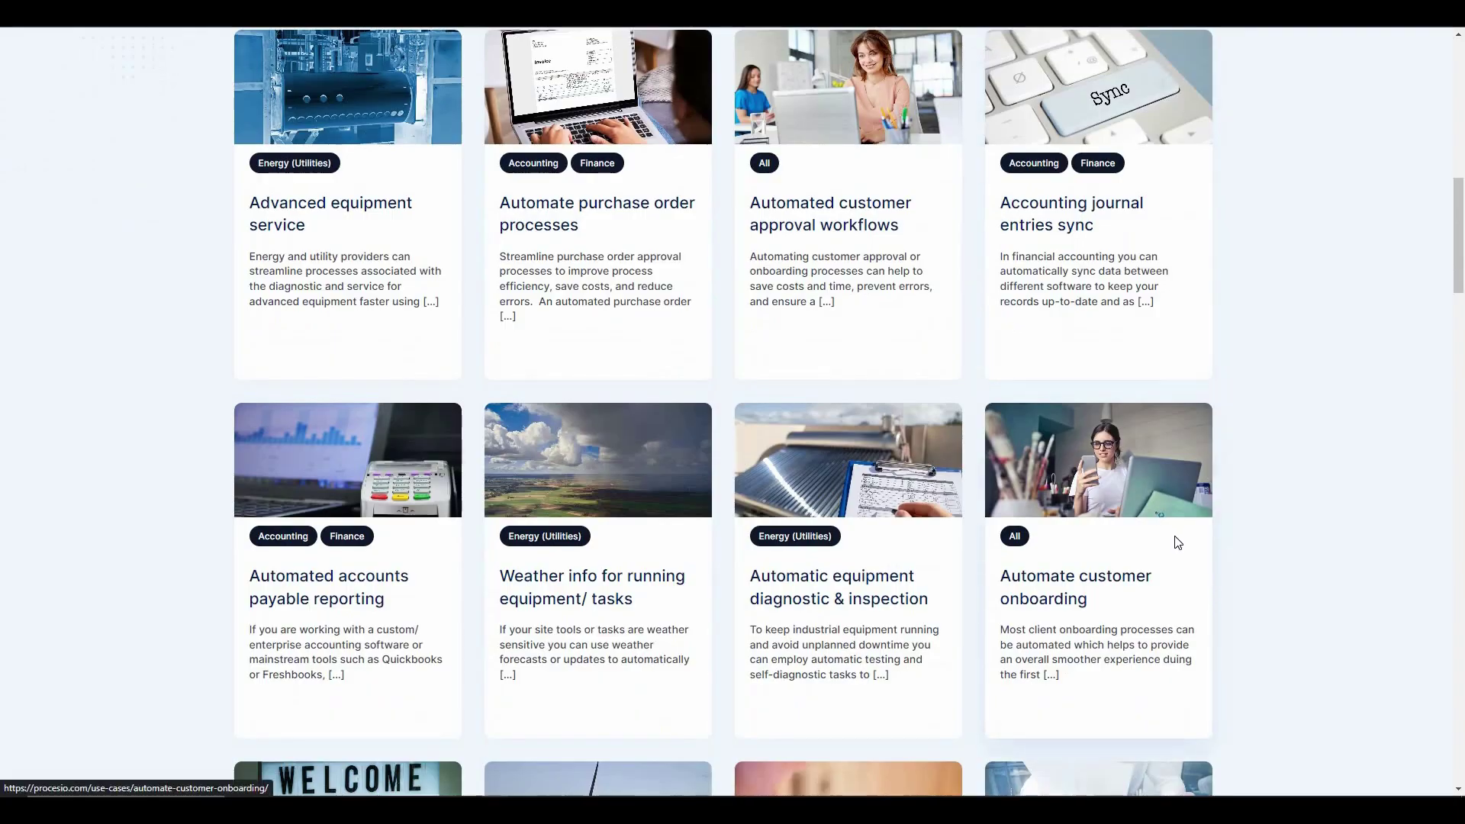
{"action": "scroll", "coordinate": [1196, 571], "scroll_direction": "down", "scroll_amount": 11}
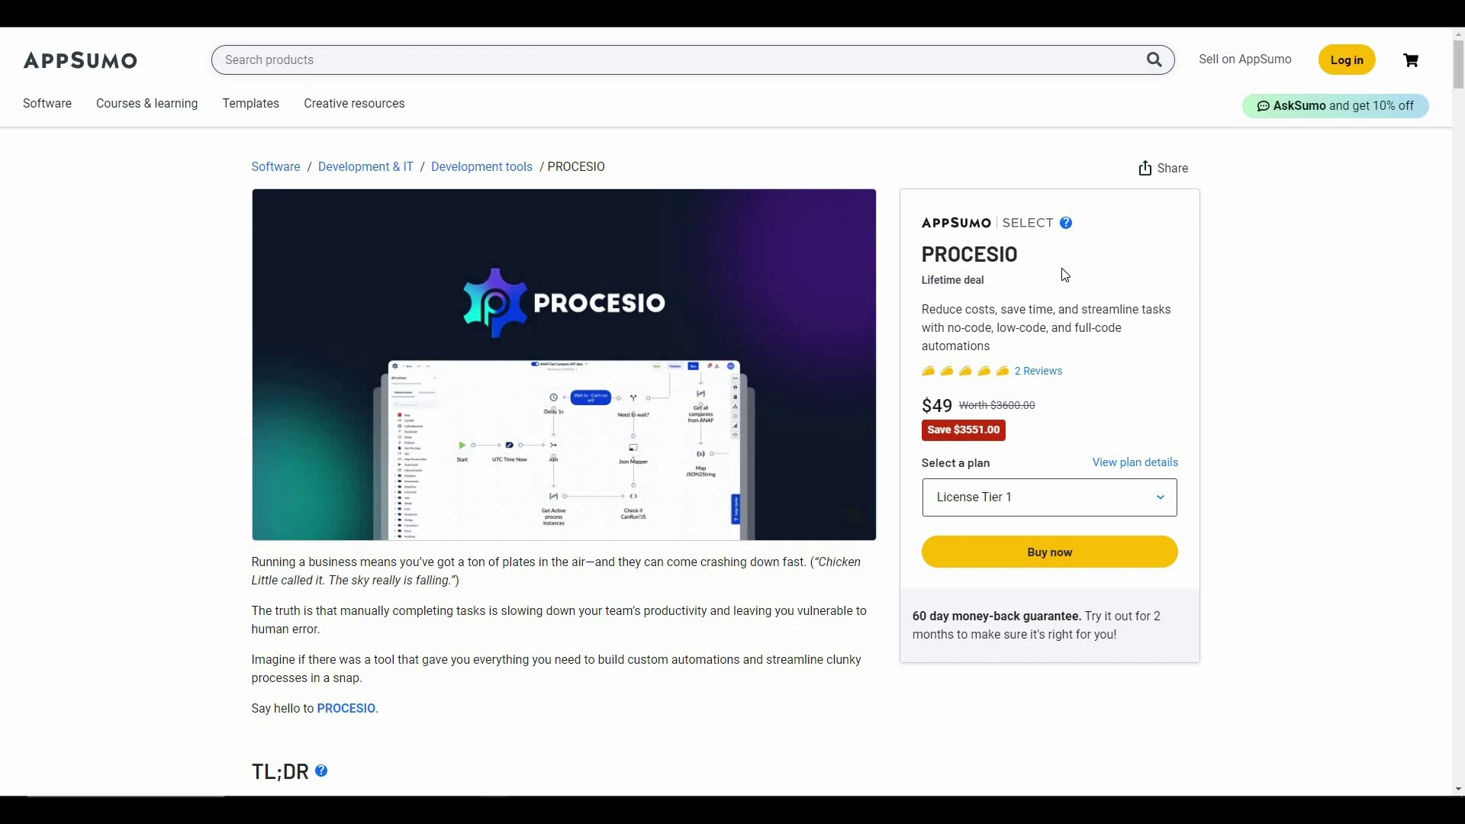
Step: Switch to the PROCESIO lifetime deal page on AppSumo and review the included features and license tier prices
{"action": "scroll", "coordinate": [580, 458], "scroll_direction": "down", "scroll_amount": 20}
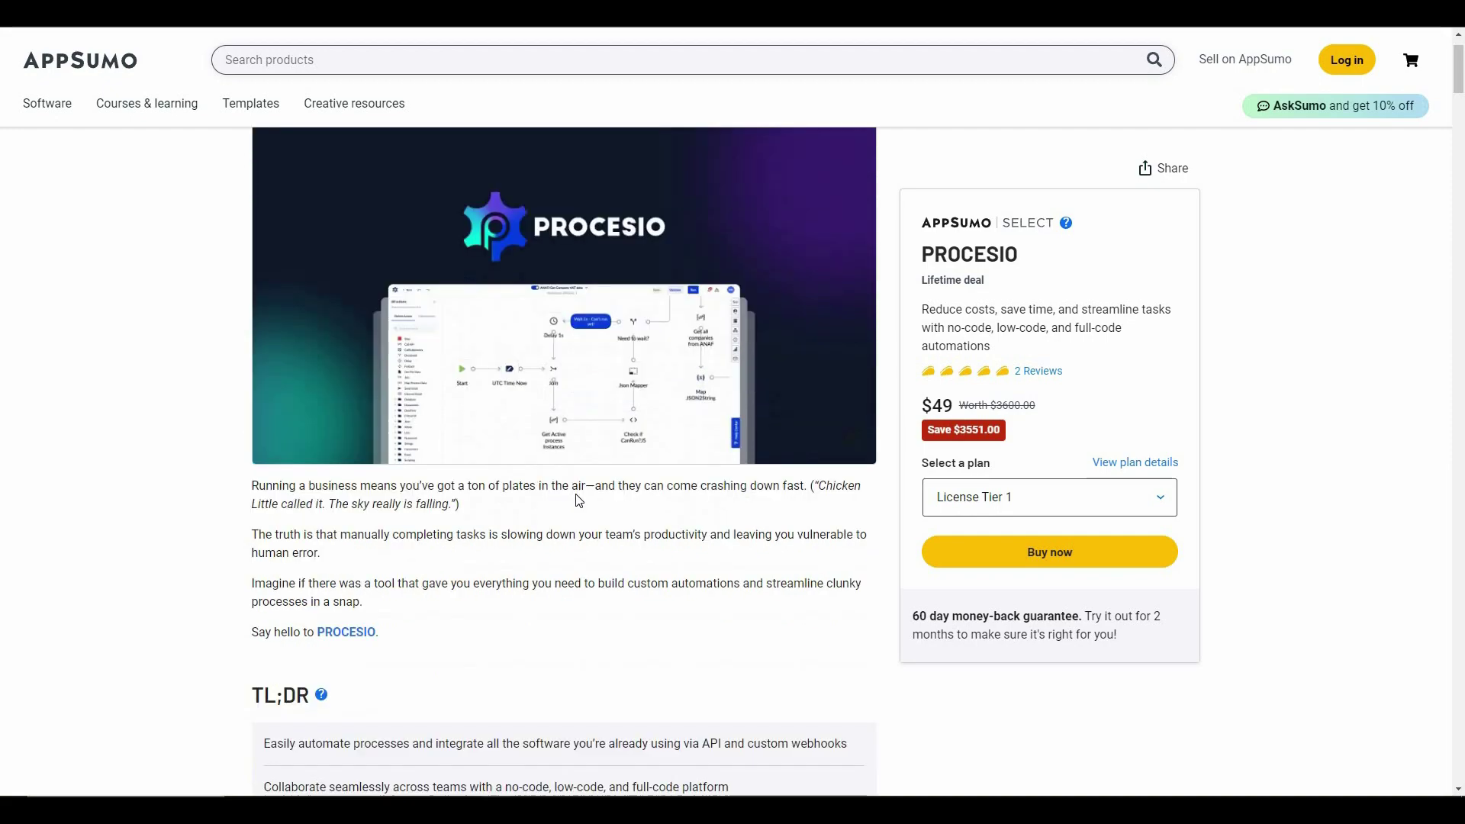
{"action": "scroll", "coordinate": [578, 503], "scroll_direction": "down", "scroll_amount": 15}
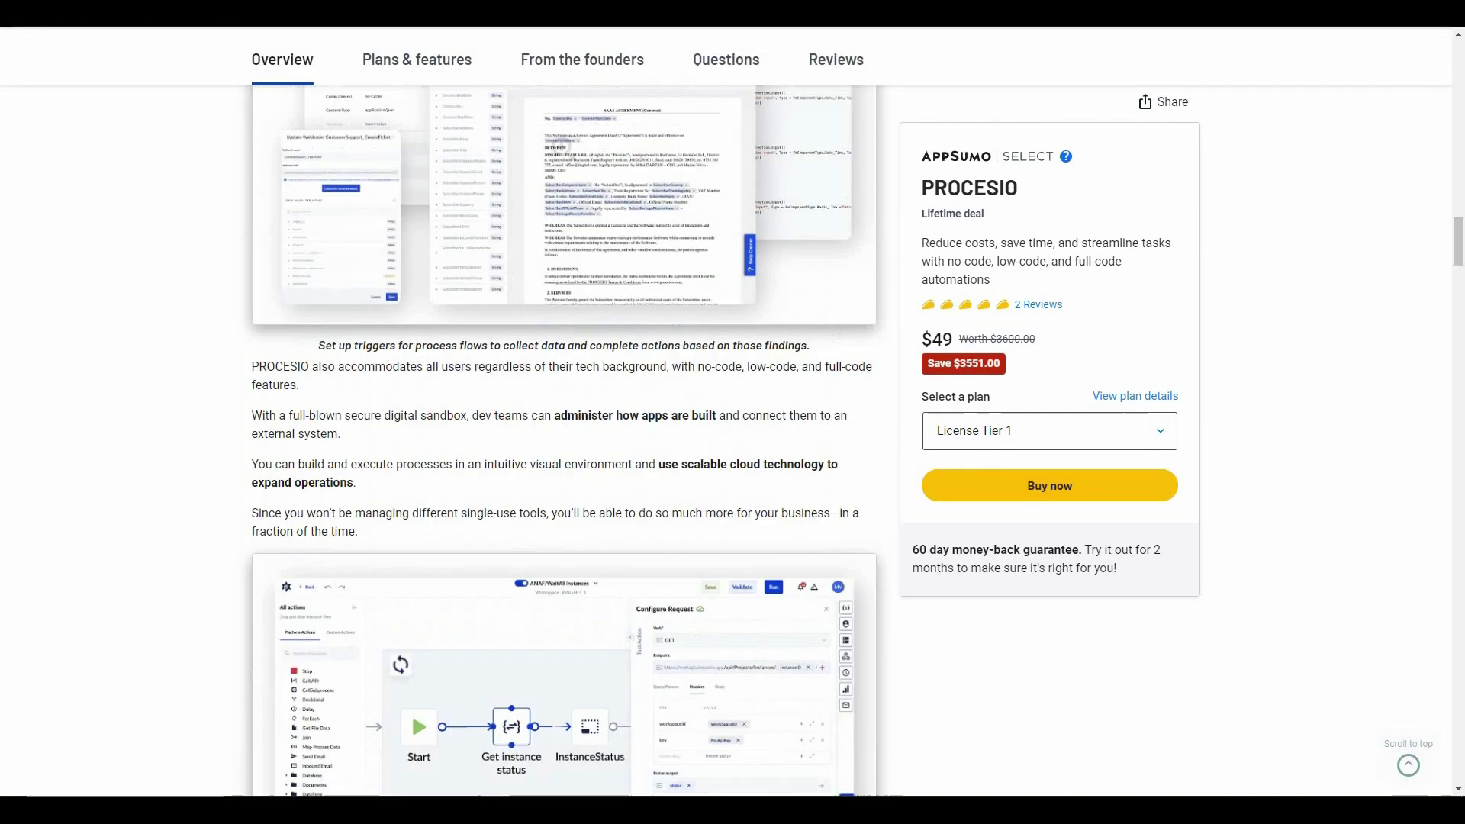
{"action": "scroll", "coordinate": [577, 508], "scroll_direction": "down", "scroll_amount": 1}
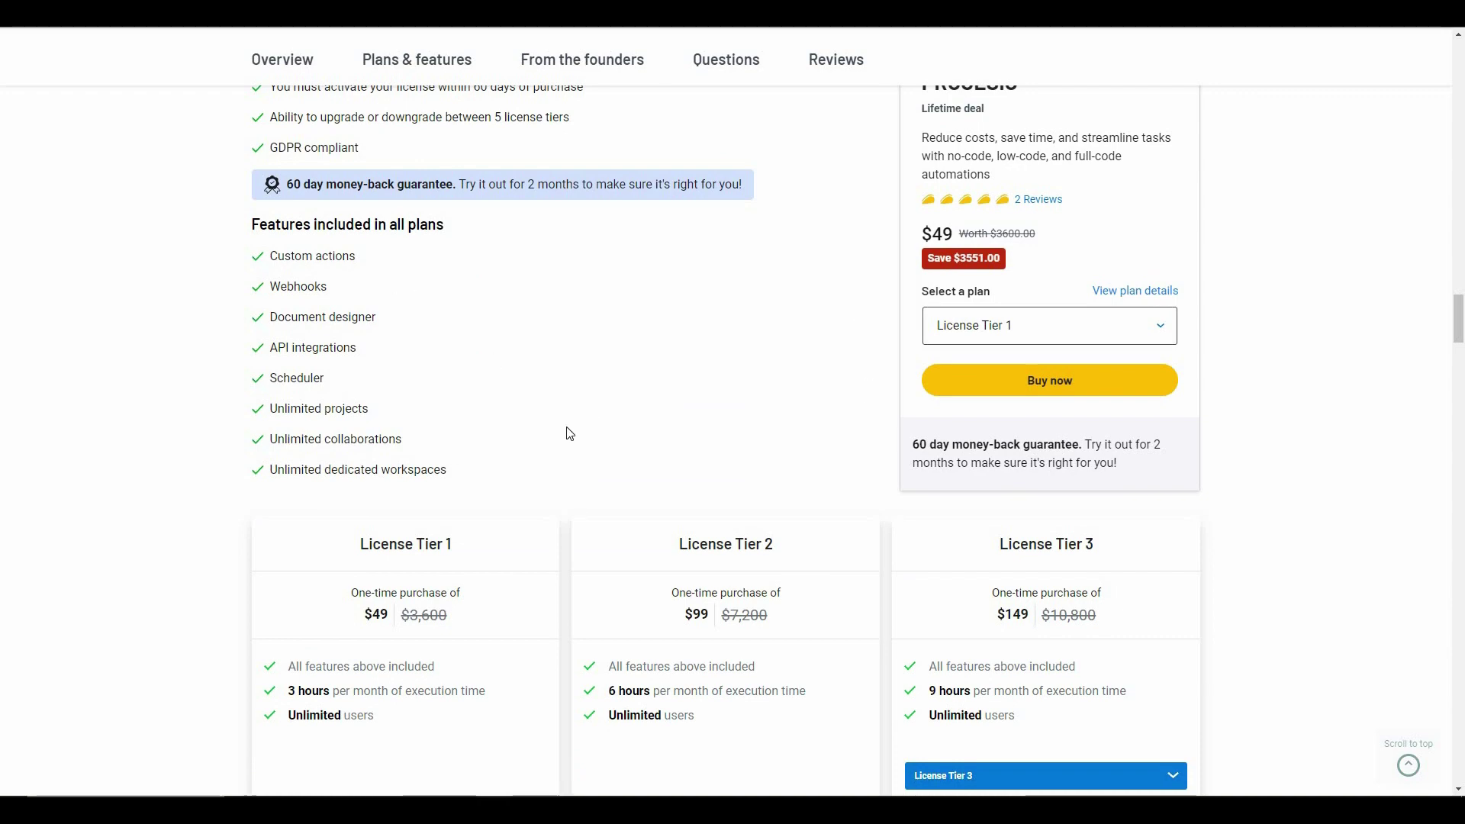
{"action": "scroll", "coordinate": [513, 298], "scroll_direction": "down", "scroll_amount": 4}
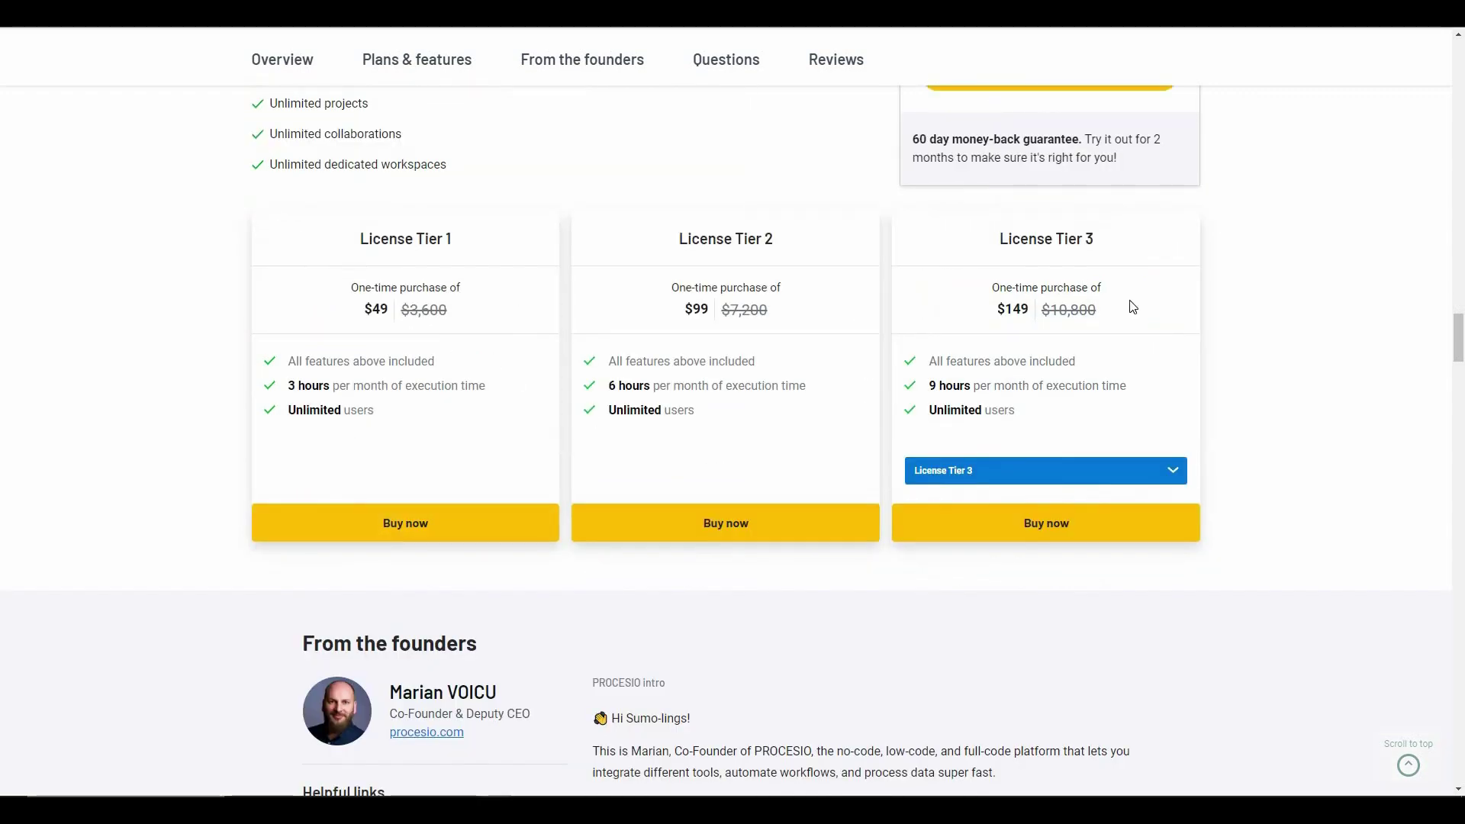
Step: Switch the third plan card from License Tier 3 to License Tier 5 to view its offer, and return to the deal's Overview section
{"action": "left_click", "coordinate": [993, 473]}
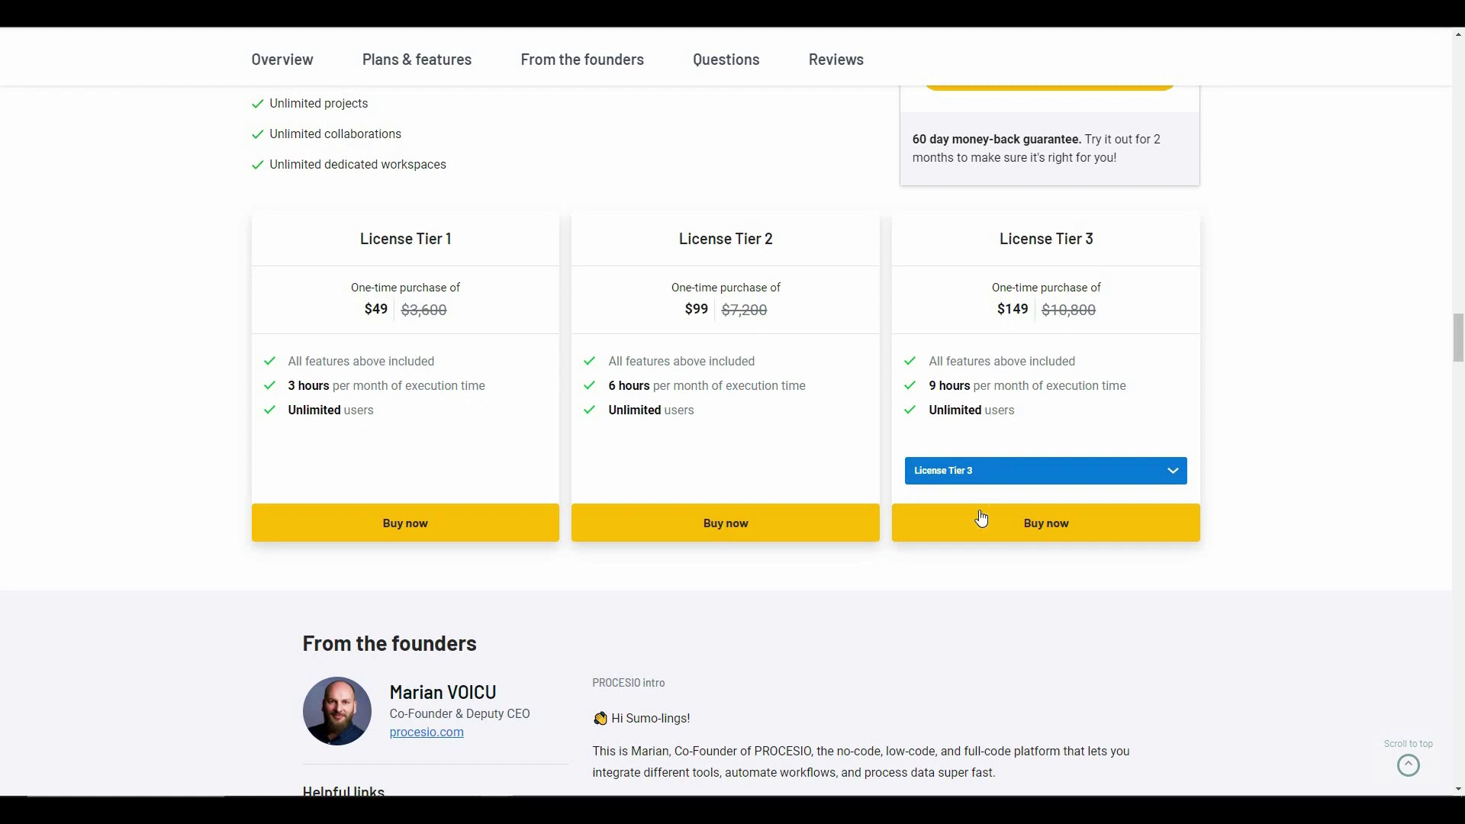
{"action": "left_click", "coordinate": [977, 534]}
{"action": "left_click", "coordinate": [1167, 470]}
{"action": "left_click", "coordinate": [954, 547]}
{"action": "scroll", "coordinate": [816, 468], "scroll_direction": "up", "scroll_amount": 2}
{"action": "scroll", "coordinate": [816, 469], "scroll_direction": "up", "scroll_amount": 10}
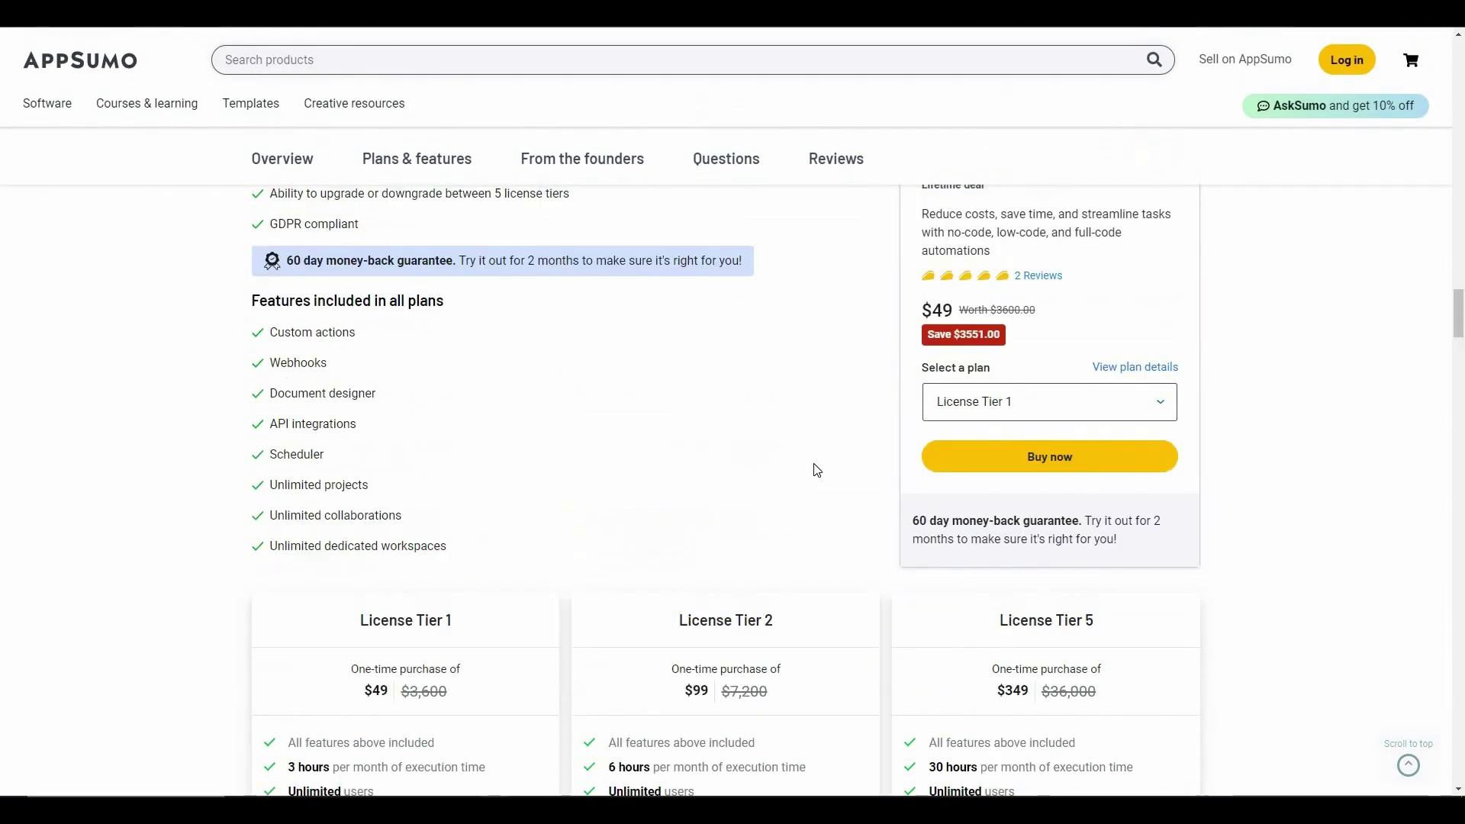
{"action": "scroll", "coordinate": [816, 468], "scroll_direction": "up", "scroll_amount": 15}
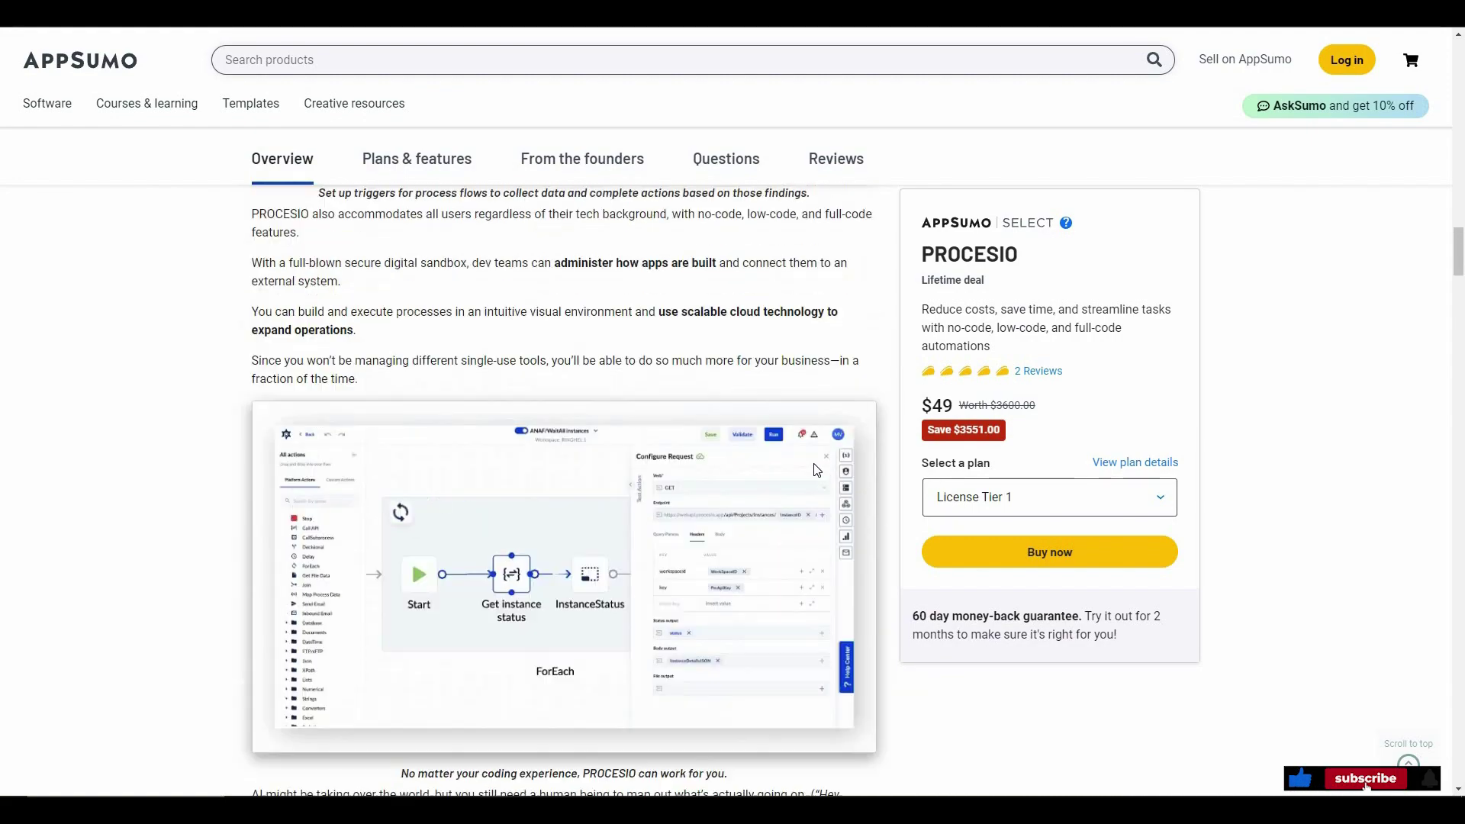
{"action": "scroll", "coordinate": [816, 469], "scroll_direction": "up", "scroll_amount": 15}
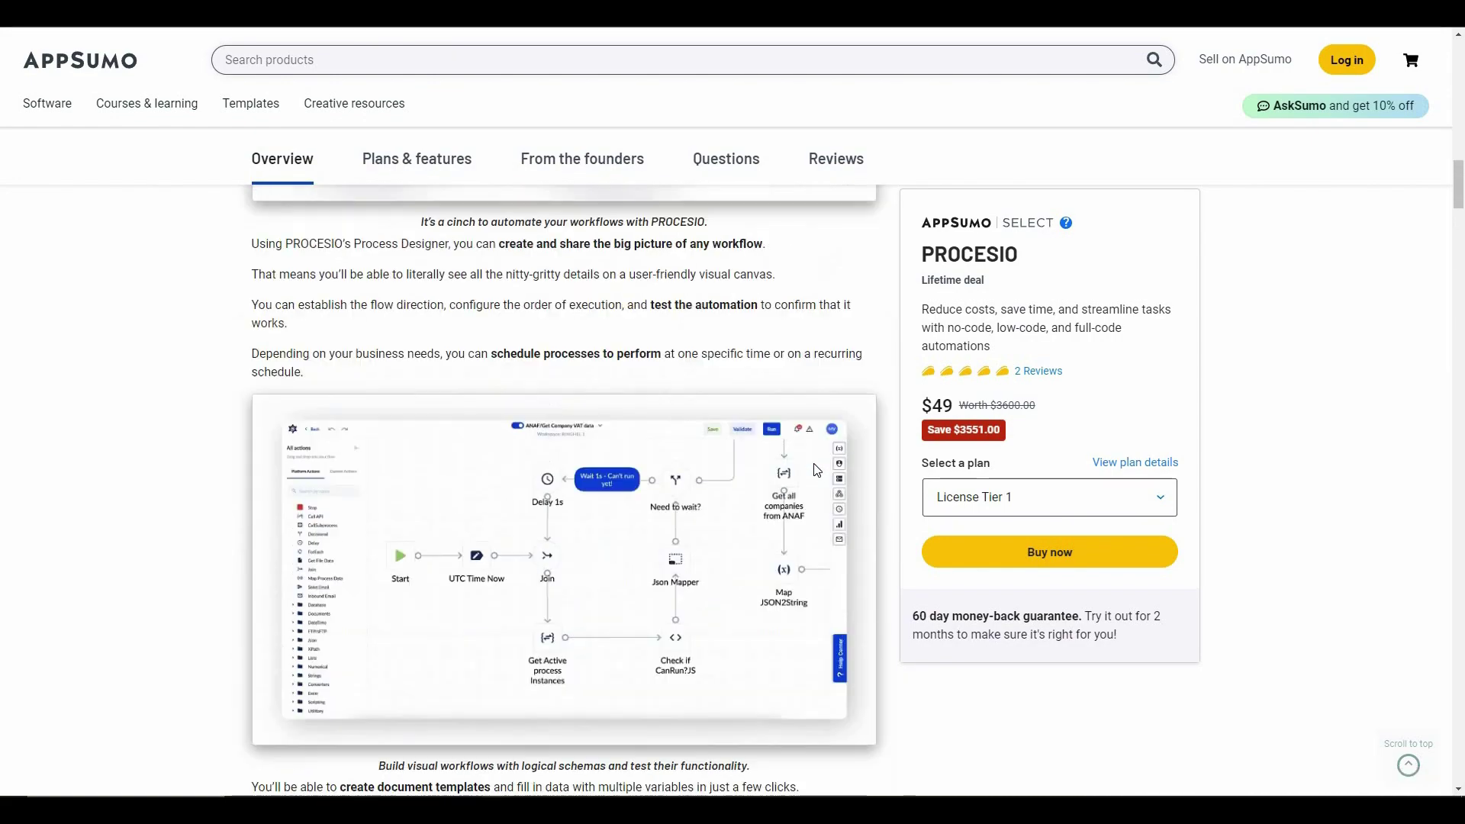
{"action": "scroll", "coordinate": [932, 458], "scroll_direction": "up", "scroll_amount": 15}
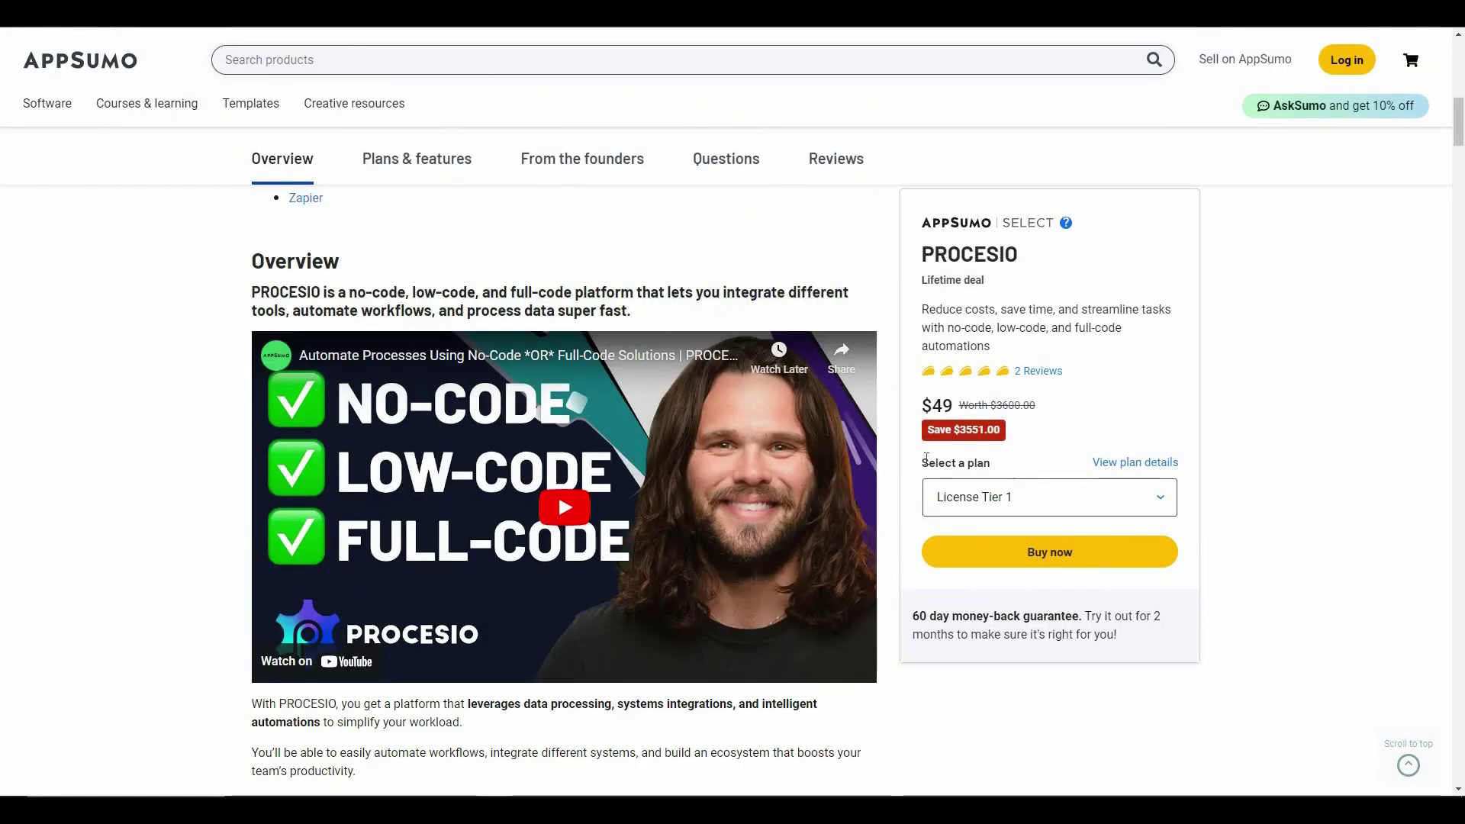